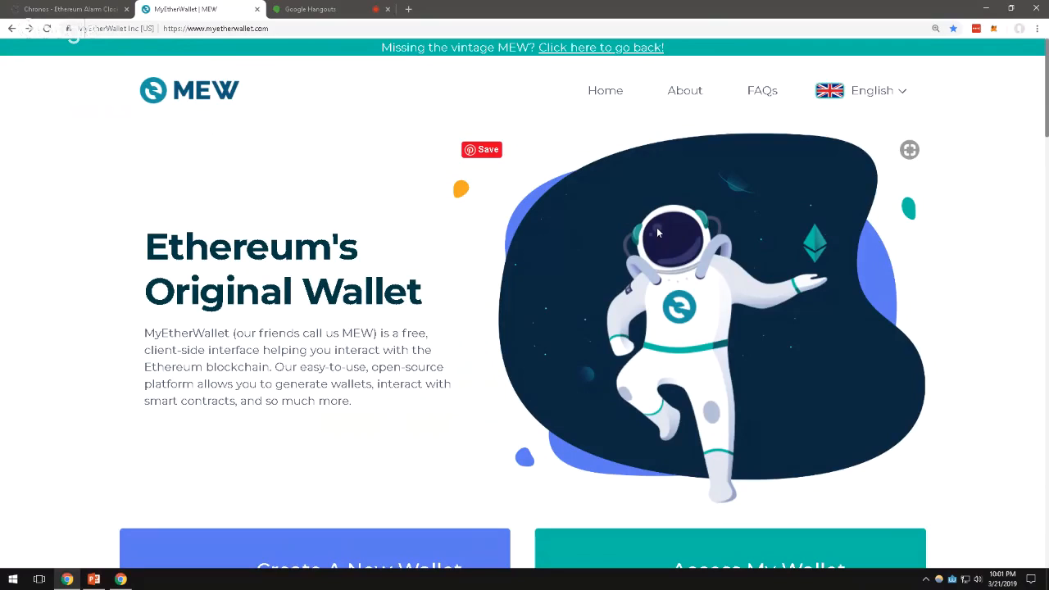
- Choose to access the existing wallet by software using a keystore file
{"action": "scroll", "coordinate": [765, 395], "scroll_direction": "down", "scroll_amount": 2}
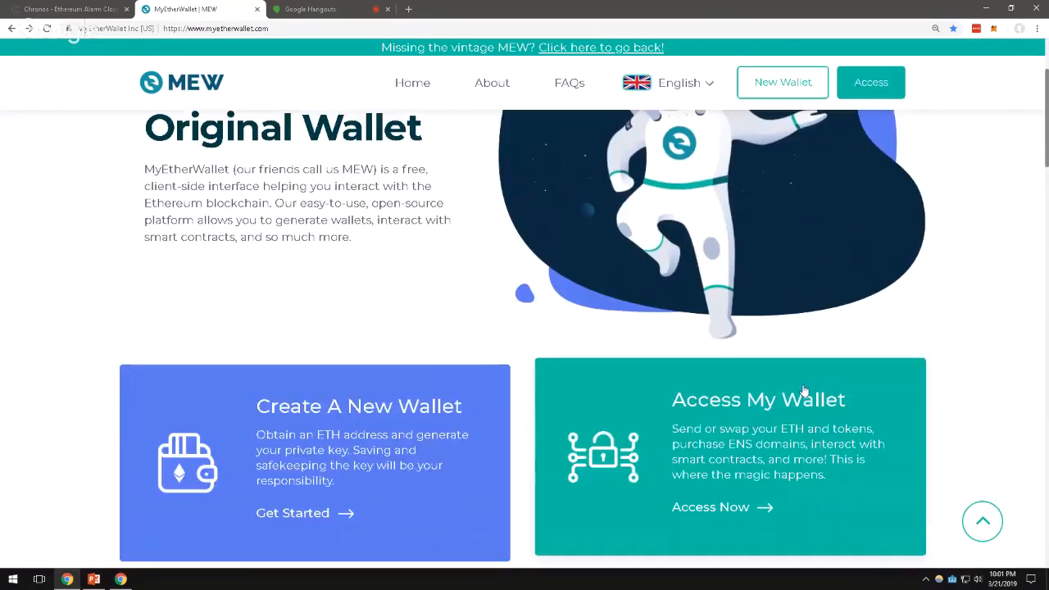
{"action": "left_click", "coordinate": [765, 396]}
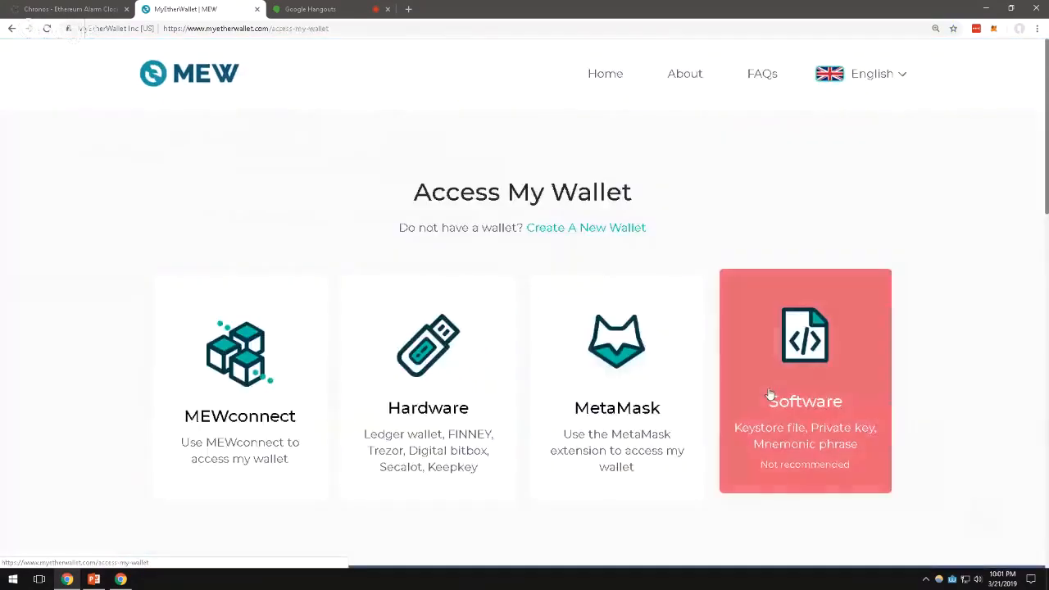
{"action": "left_click", "coordinate": [826, 396]}
{"action": "left_click", "coordinate": [515, 187]}
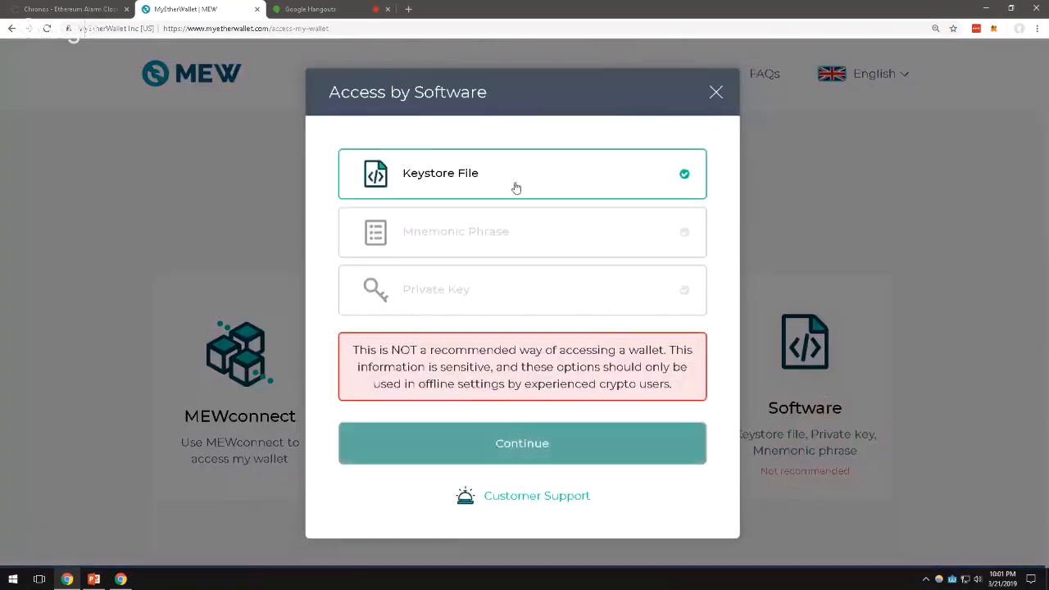
{"action": "left_click", "coordinate": [517, 439]}
- Load the wallet's keystore file and unlock the wallet with its password
{"action": "double_click", "coordinate": [206, 99]}
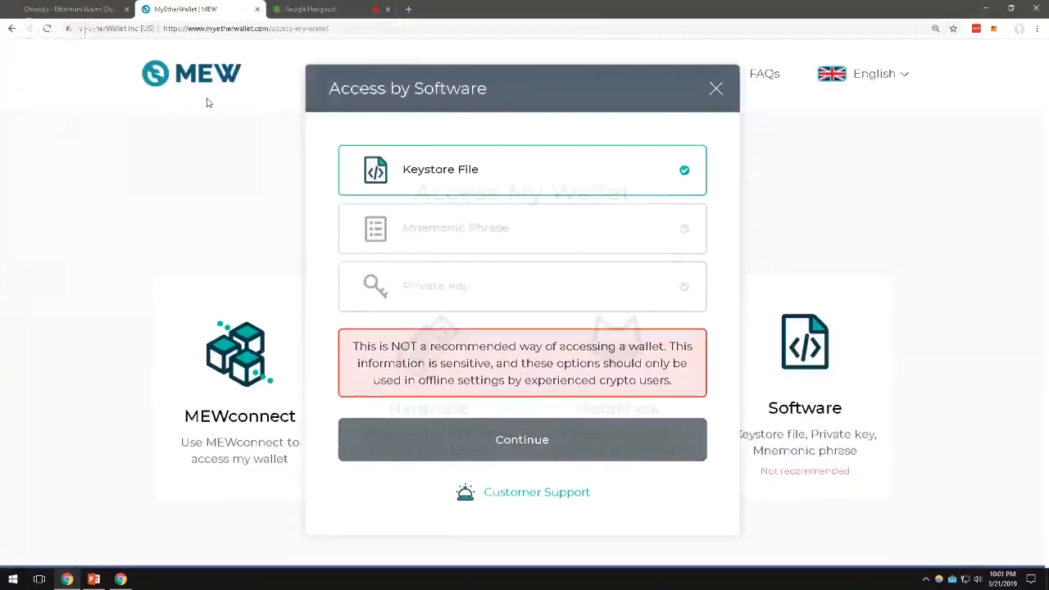
{"action": "type", "text": "**********"}
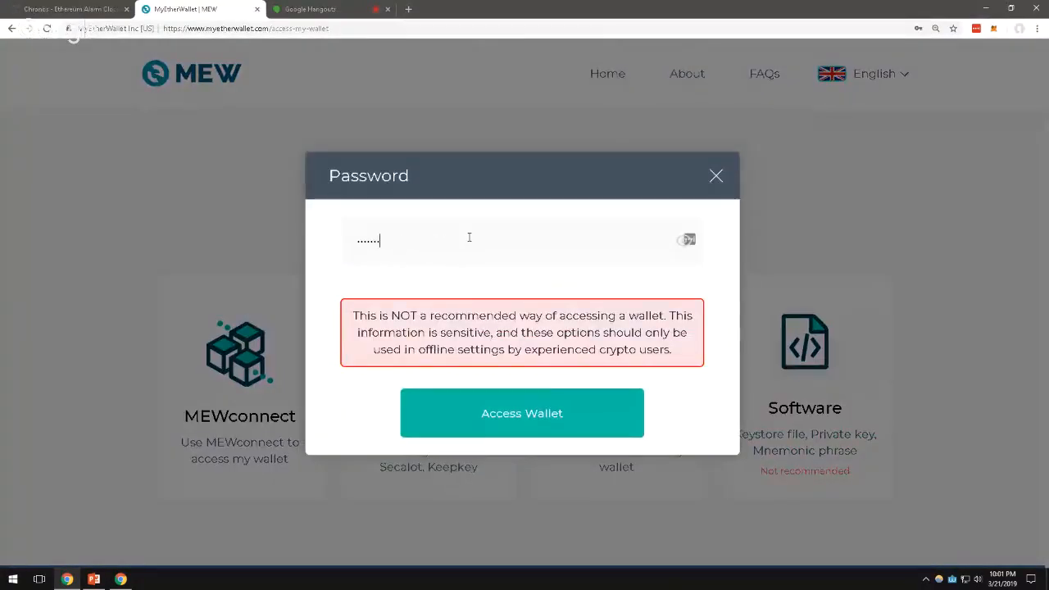
{"action": "key", "text": "Return"}
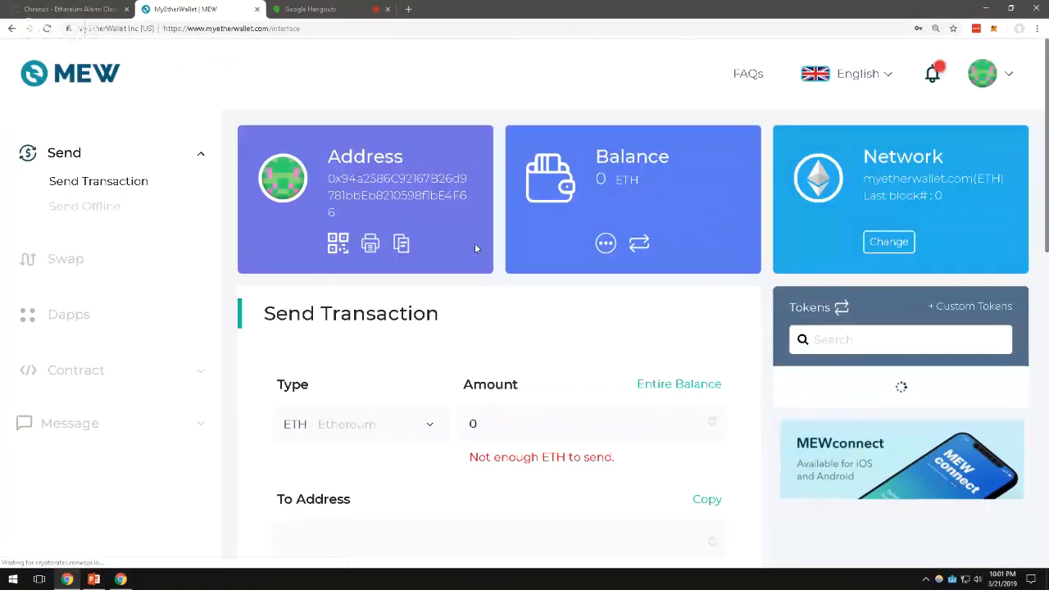
- Open the Schedule a transaction dapp
{"action": "left_click", "coordinate": [903, 278]}
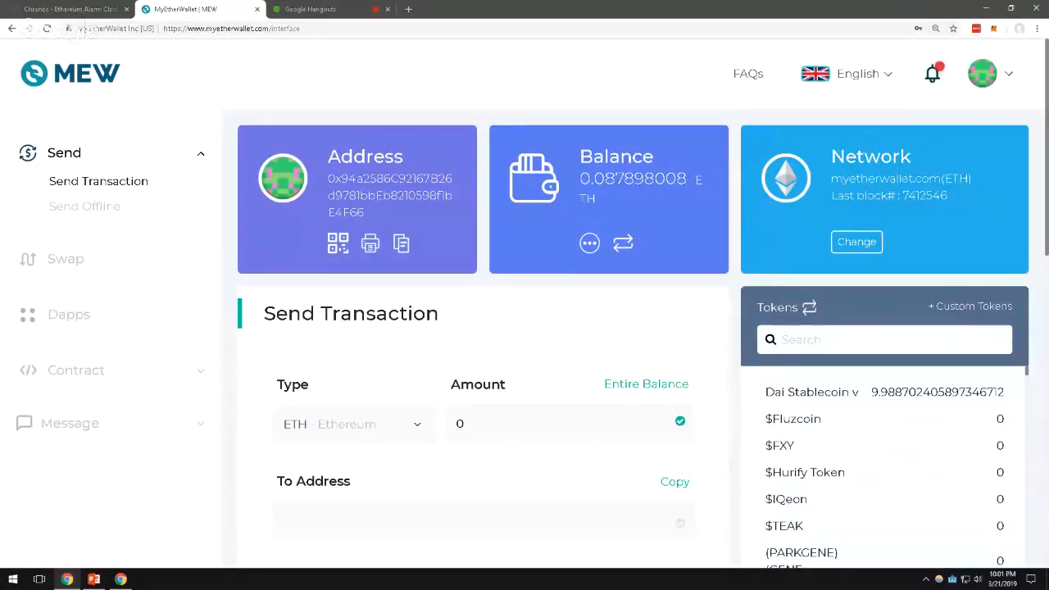
{"action": "left_click", "coordinate": [65, 317]}
{"action": "scroll", "coordinate": [299, 316], "scroll_direction": "down", "scroll_amount": 1}
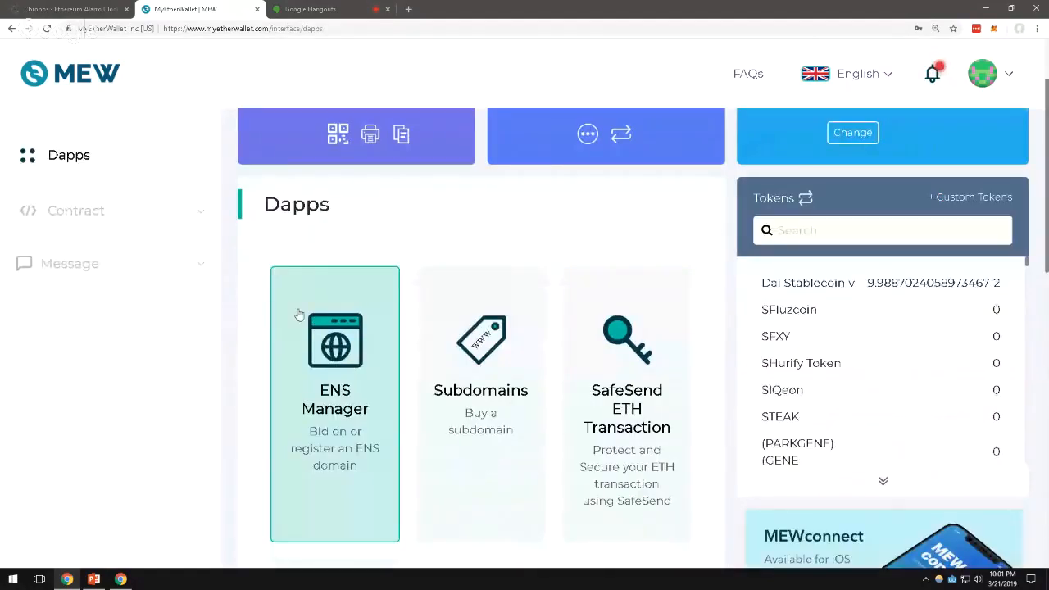
{"action": "scroll", "coordinate": [299, 315], "scroll_direction": "down", "scroll_amount": 2}
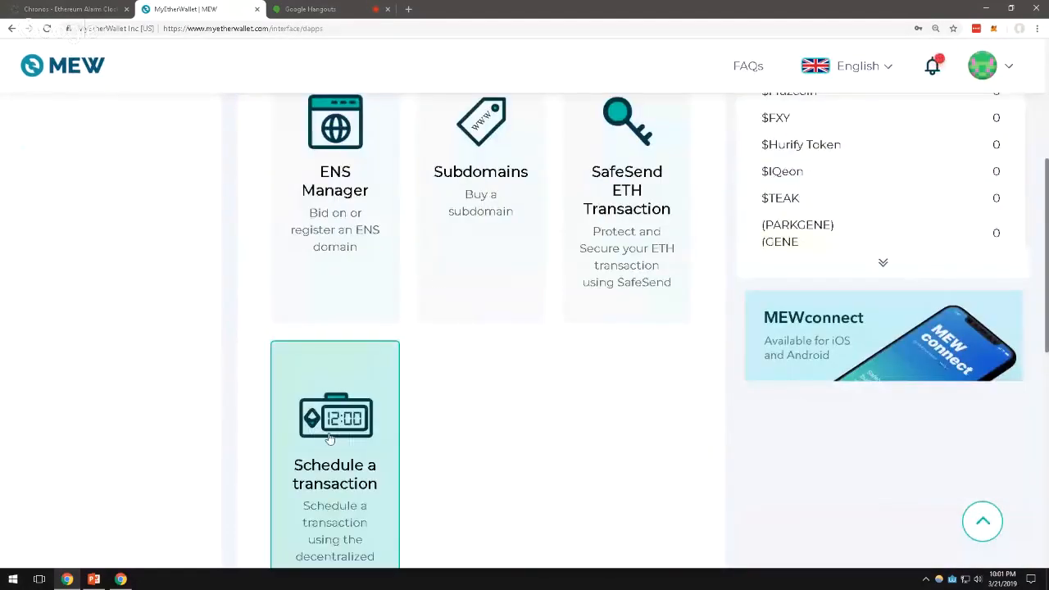
{"action": "left_click", "coordinate": [330, 439]}
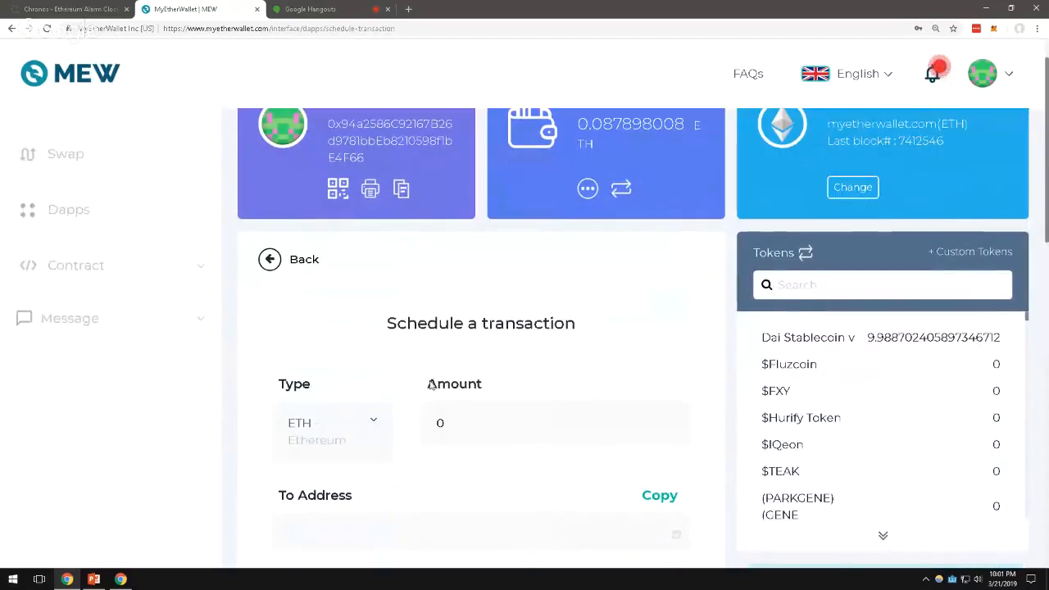
- Set the scheduled transaction's type to DAI (Dai Stablecoin) and its amount to 5
{"action": "scroll", "coordinate": [433, 381], "scroll_direction": "down", "scroll_amount": 1}
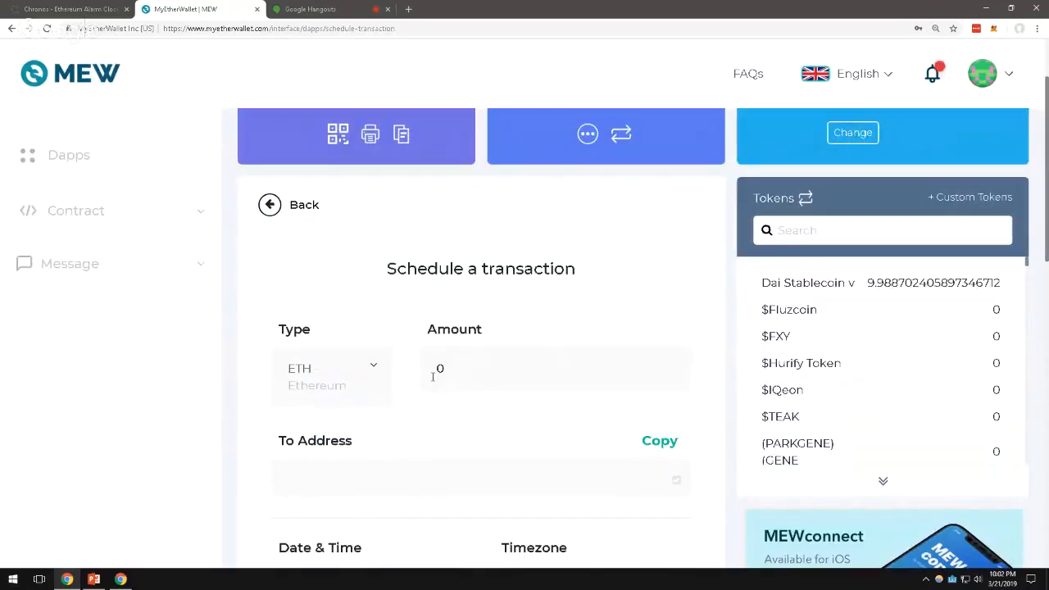
{"action": "left_click", "coordinate": [364, 369]}
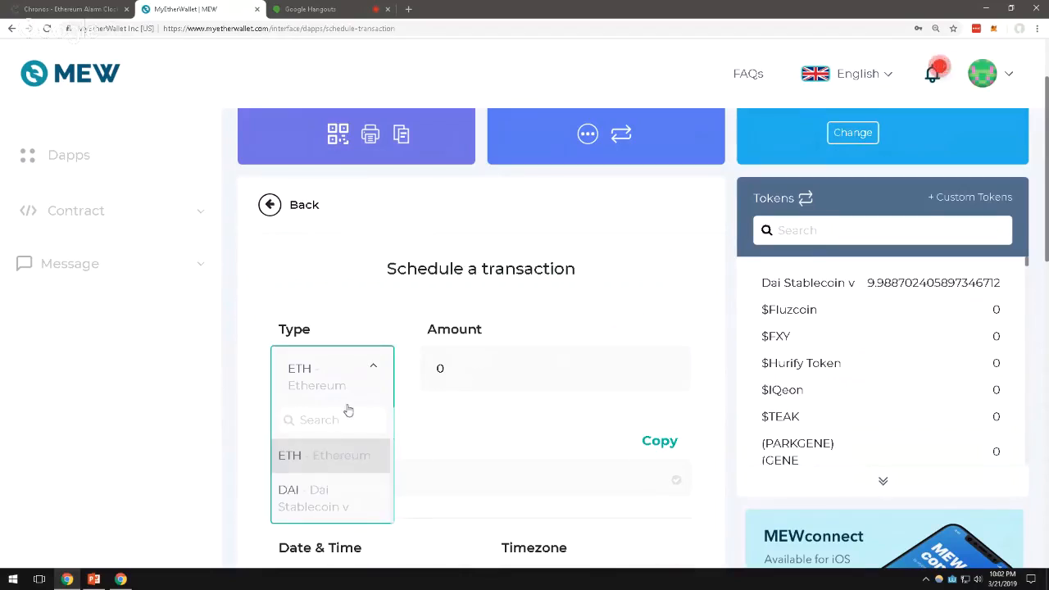
{"action": "left_click", "coordinate": [312, 497]}
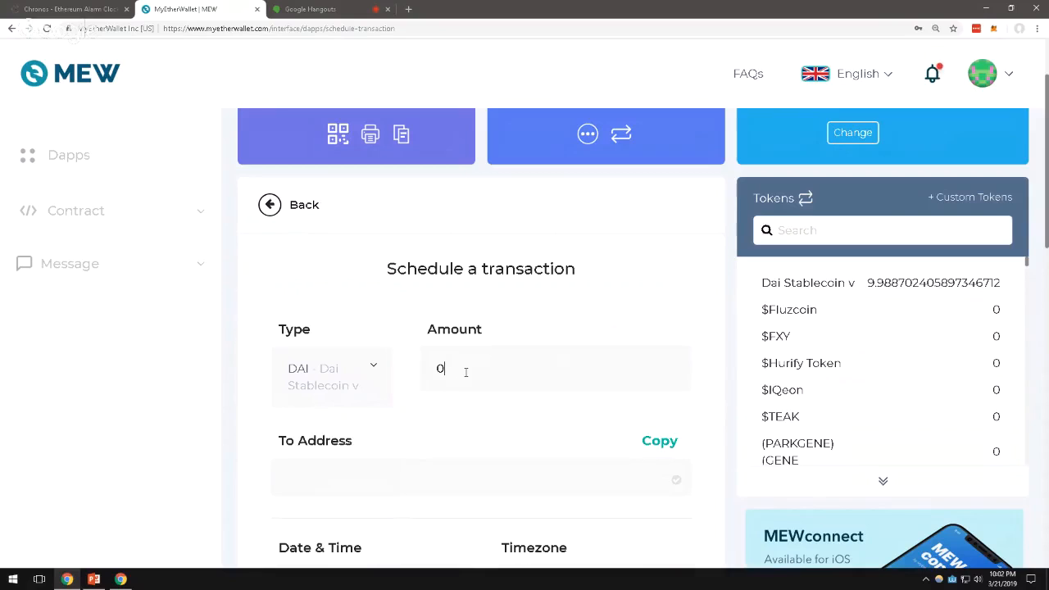
{"action": "left_click", "coordinate": [466, 372]}
{"action": "key", "text": "BackSpace"}
{"action": "type", "text": "5"}
- Copy the wallet's own address and paste it as the recipient address of the scheduled transaction
{"action": "scroll", "coordinate": [424, 171], "scroll_direction": "up", "scroll_amount": 2}
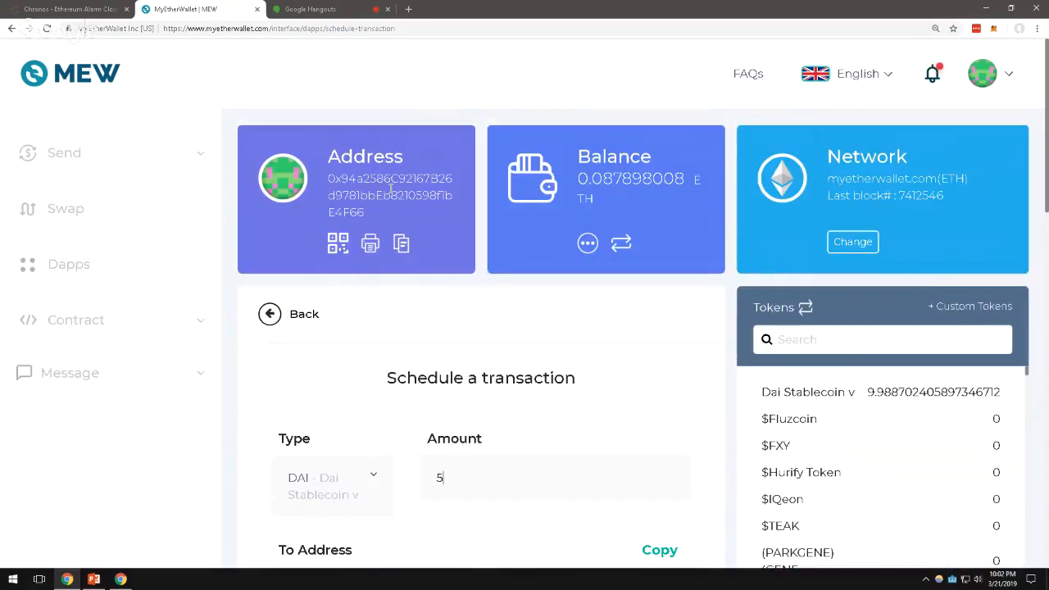
{"action": "double_click", "coordinate": [392, 188]}
{"action": "key", "text": "ctrl+c"}
{"action": "scroll", "coordinate": [419, 305], "scroll_direction": "down", "scroll_amount": 2}
{"action": "left_click", "coordinate": [363, 423]}
{"action": "key", "text": "ctrl+v"}
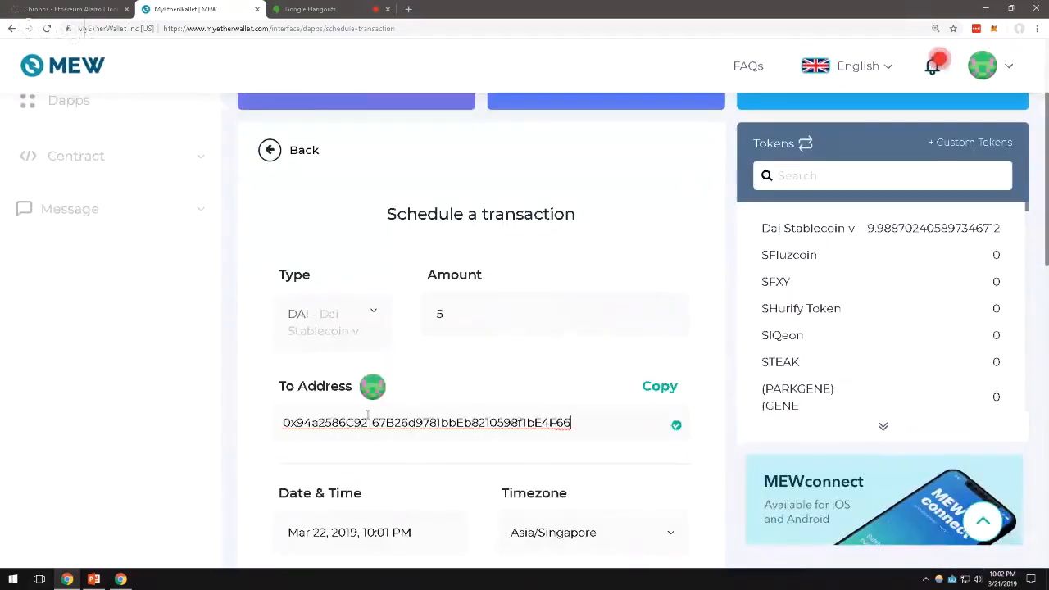
- Set the transaction's execution date and time to Mar 21, 2019, 10:12 PM
{"action": "scroll", "coordinate": [377, 415], "scroll_direction": "down", "scroll_amount": 2}
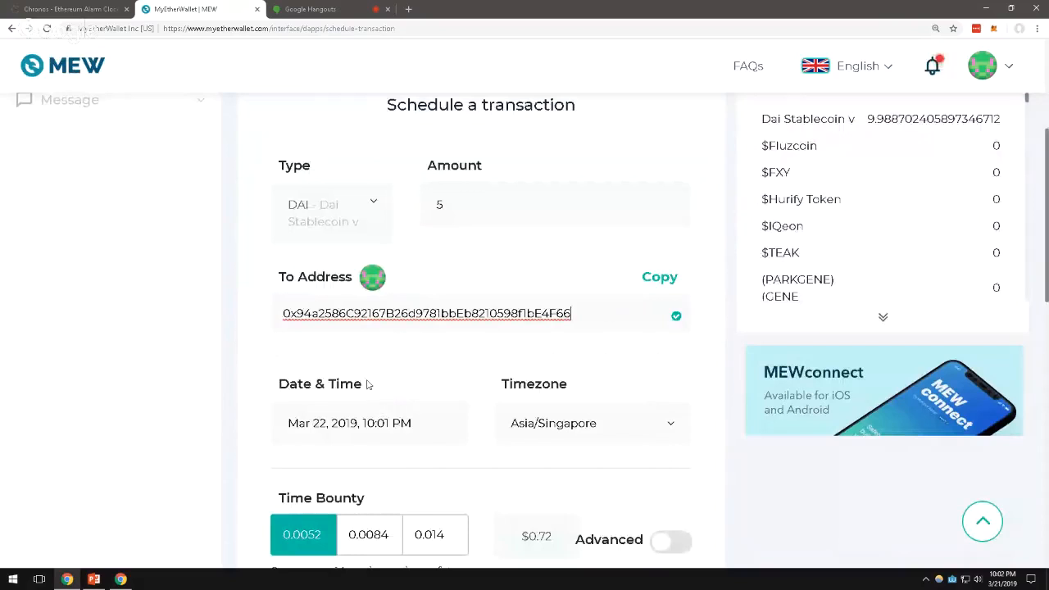
{"action": "left_click", "coordinate": [401, 424]}
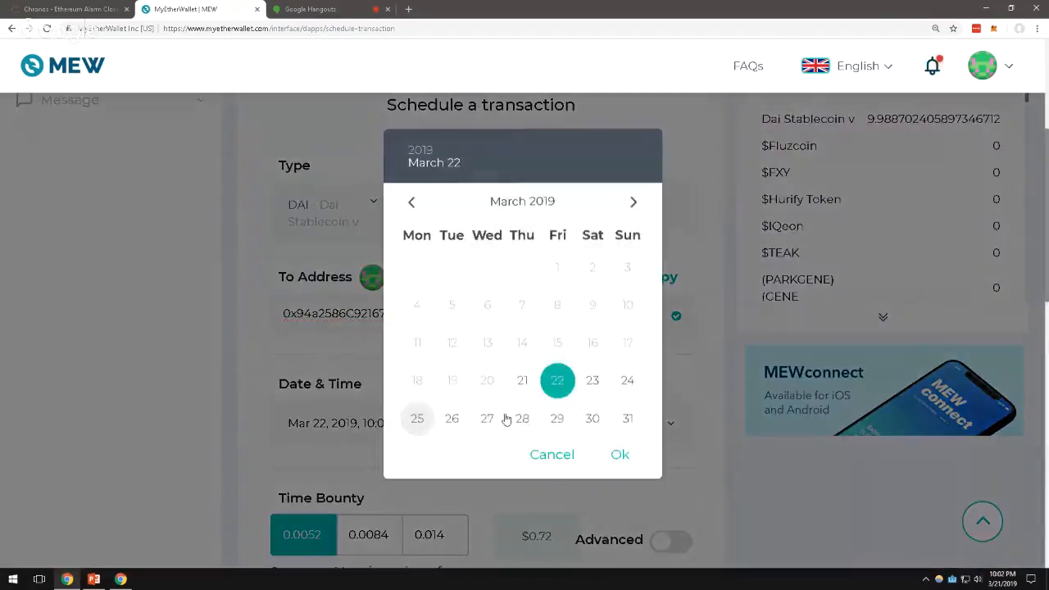
{"action": "left_click", "coordinate": [523, 384]}
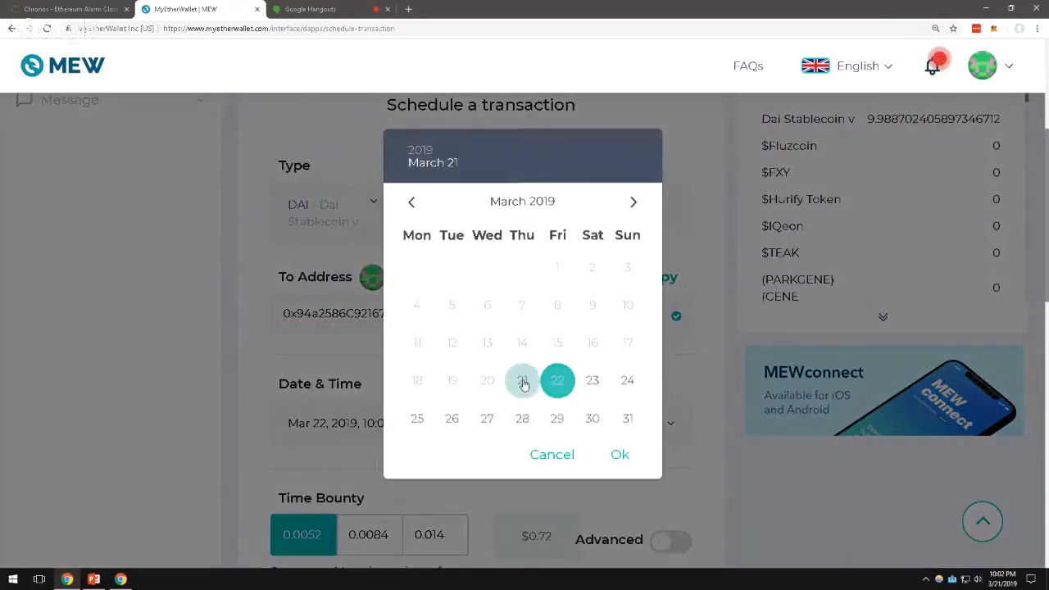
{"action": "left_click", "coordinate": [622, 463]}
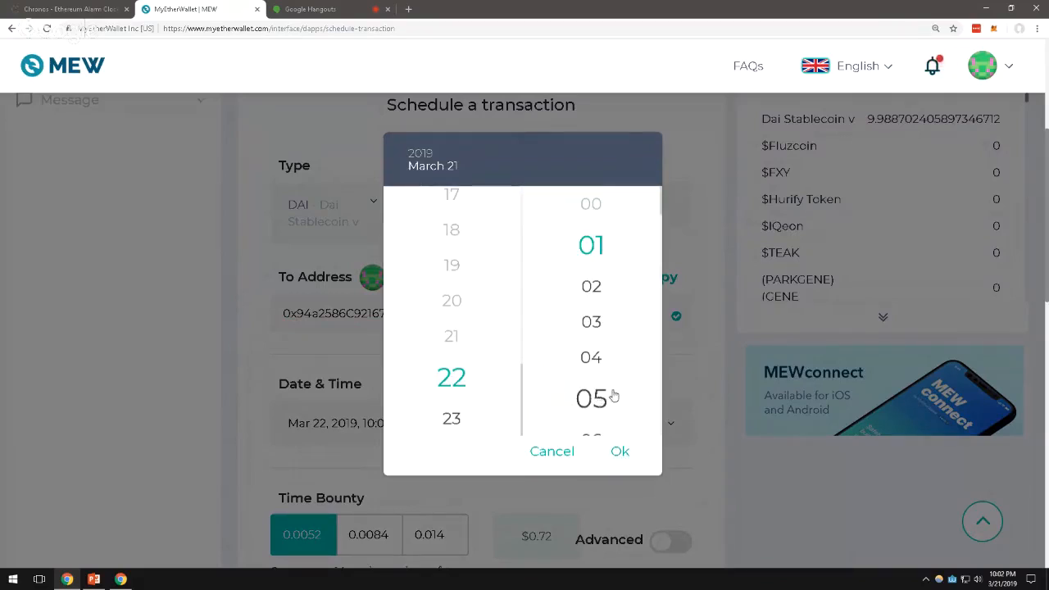
{"action": "scroll", "coordinate": [613, 396], "scroll_direction": "down", "scroll_amount": 5}
{"action": "left_click", "coordinate": [586, 321]}
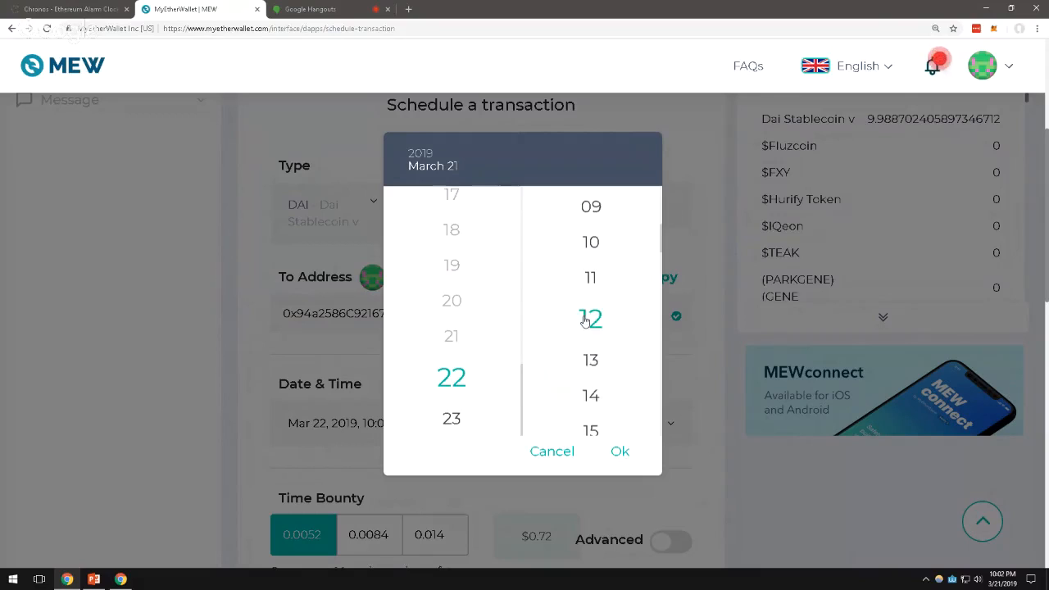
{"action": "left_click", "coordinate": [621, 453]}
- Set the time bounty to the 0.0084 option
{"action": "scroll", "coordinate": [656, 438], "scroll_direction": "down", "scroll_amount": 1}
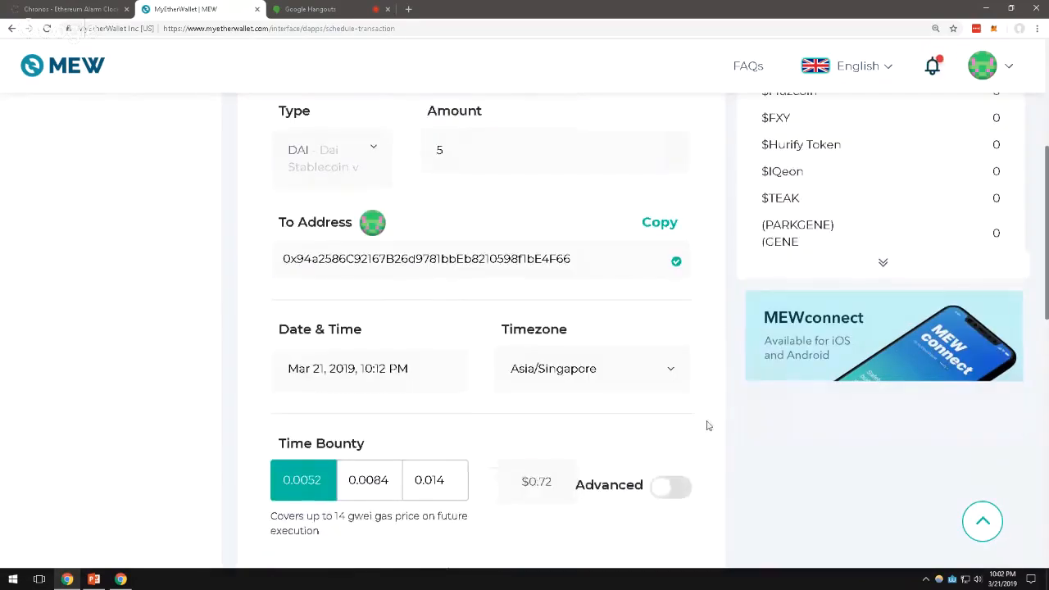
{"action": "scroll", "coordinate": [690, 381], "scroll_direction": "down", "scroll_amount": 1}
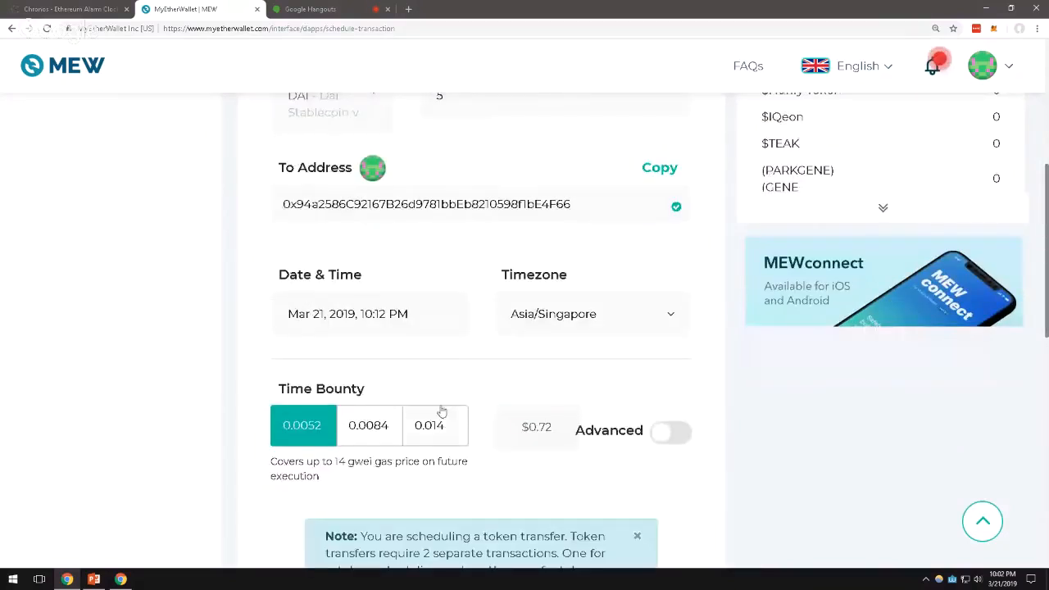
{"action": "mouse_move", "coordinate": [411, 389]}
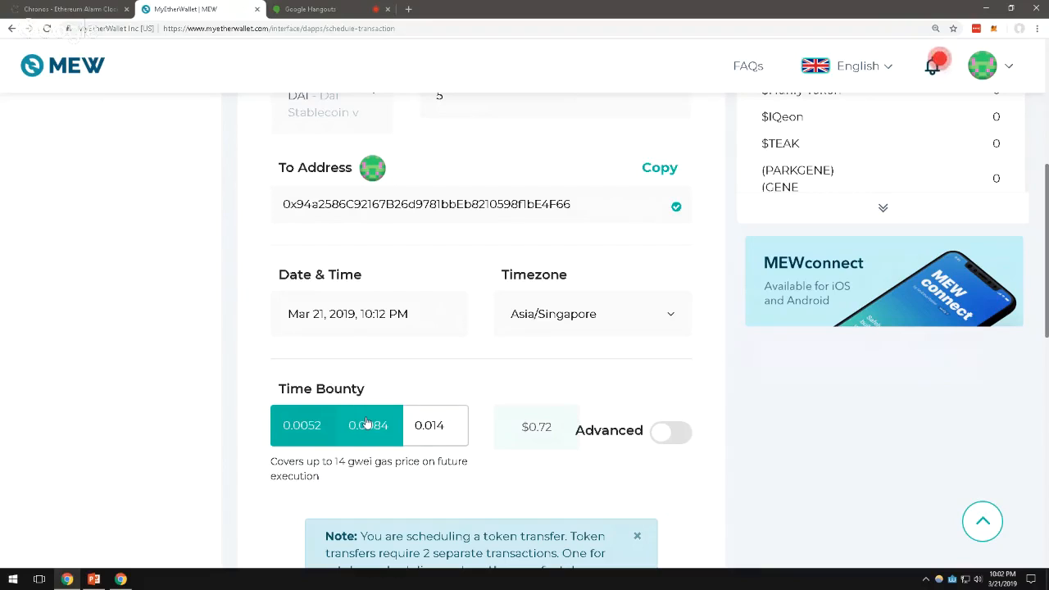
{"action": "scroll", "coordinate": [366, 424], "scroll_direction": "down", "scroll_amount": 1}
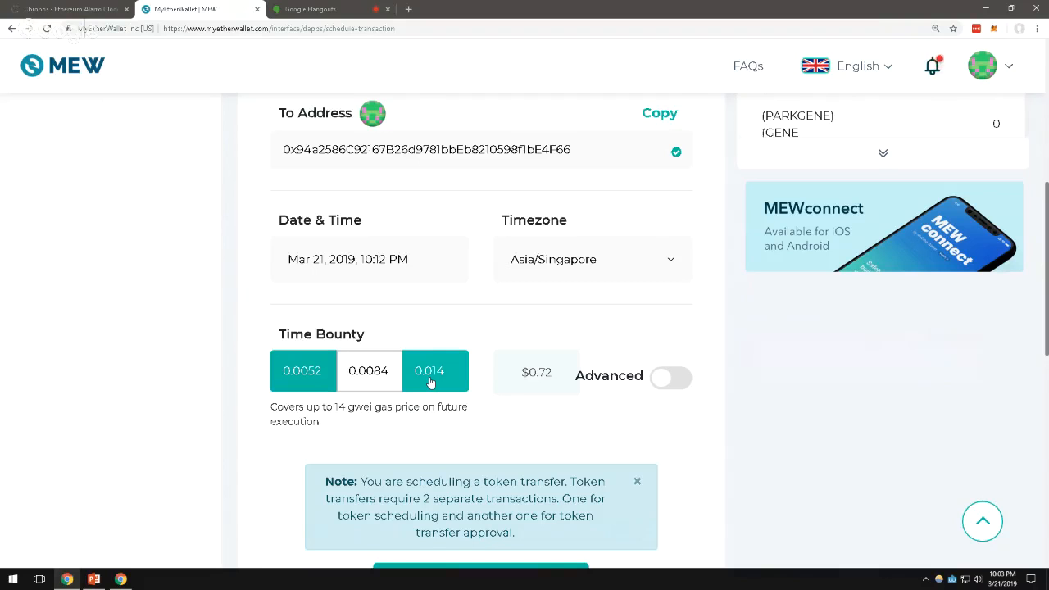
{"action": "left_click", "coordinate": [380, 383]}
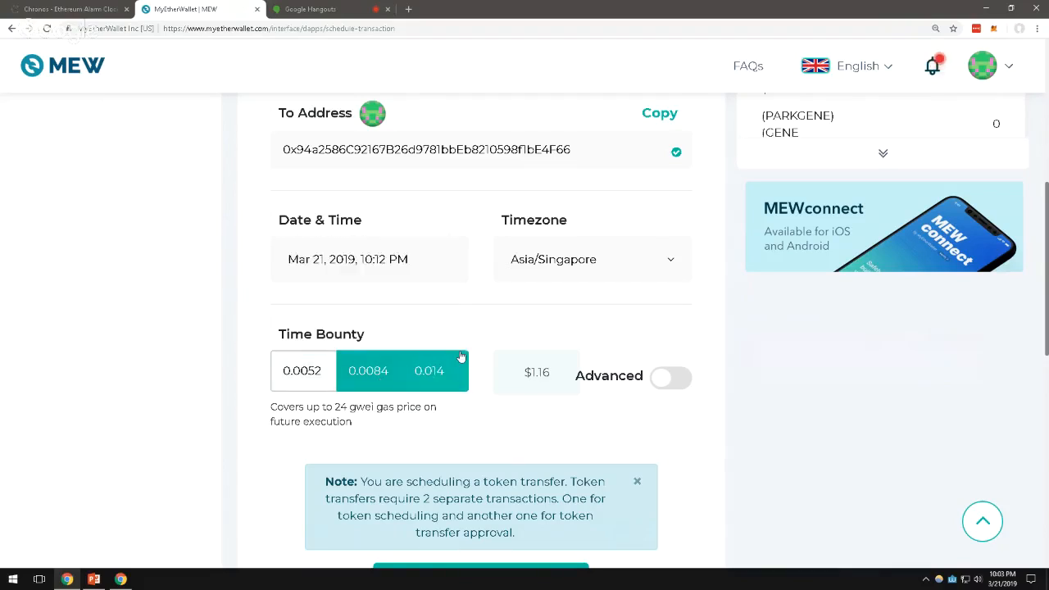
- Turn on the advanced options and review the scheduling mode, execution window, required deposit and gas settings
{"action": "scroll", "coordinate": [460, 353], "scroll_direction": "down", "scroll_amount": 1}
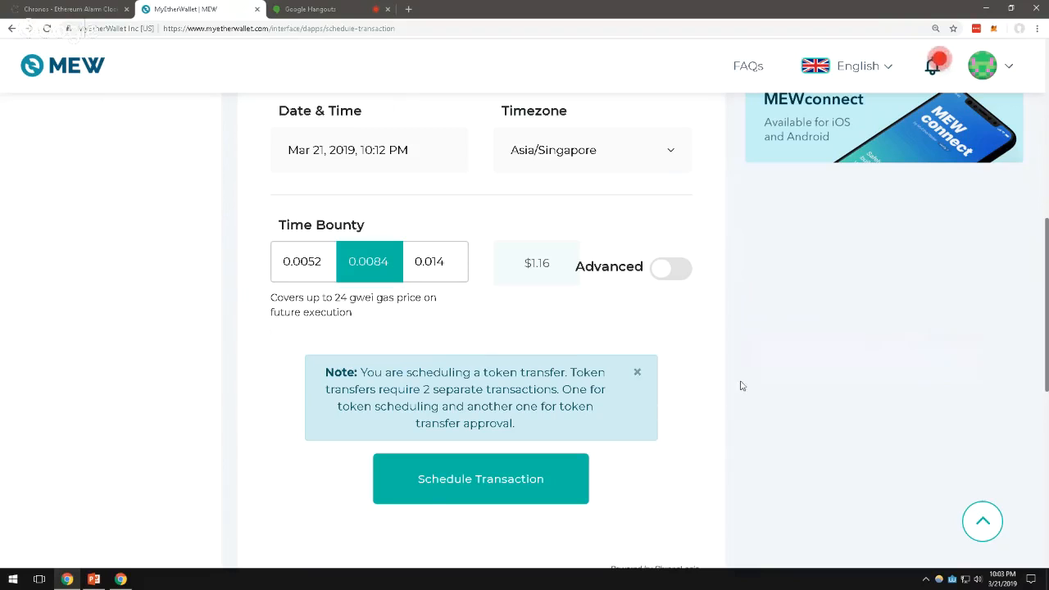
{"action": "left_click", "coordinate": [674, 273]}
{"action": "scroll", "coordinate": [678, 333], "scroll_direction": "down", "scroll_amount": 1}
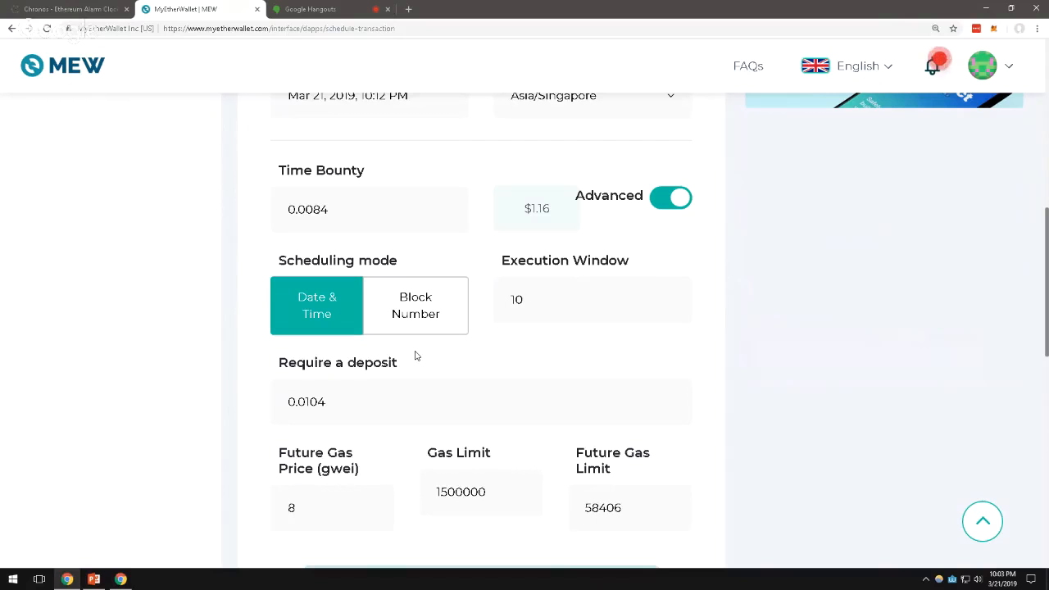
{"action": "scroll", "coordinate": [339, 356], "scroll_direction": "down", "scroll_amount": 1}
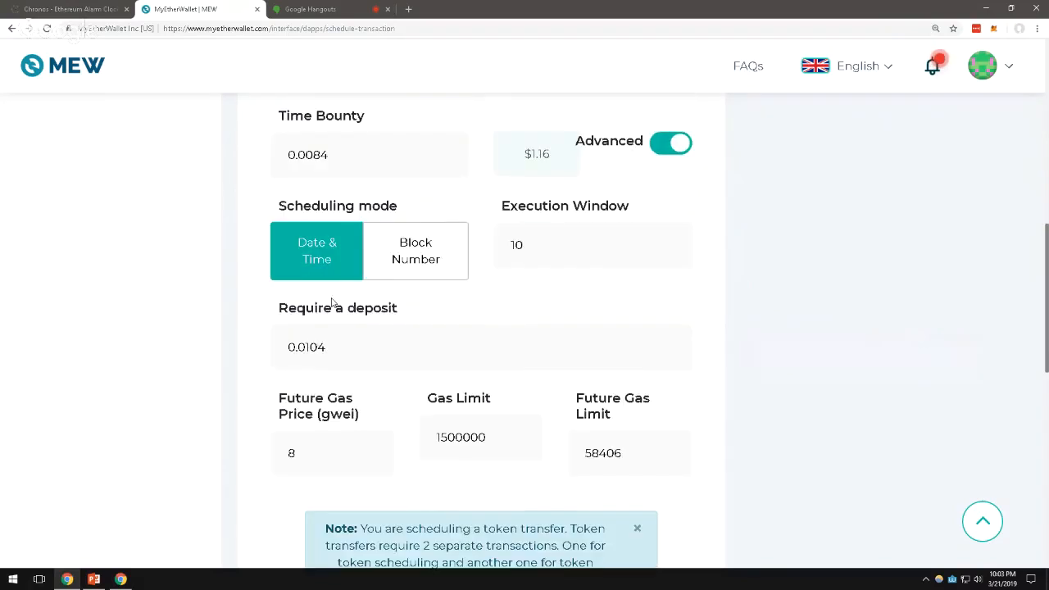
{"action": "scroll", "coordinate": [319, 264], "scroll_direction": "down", "scroll_amount": 1}
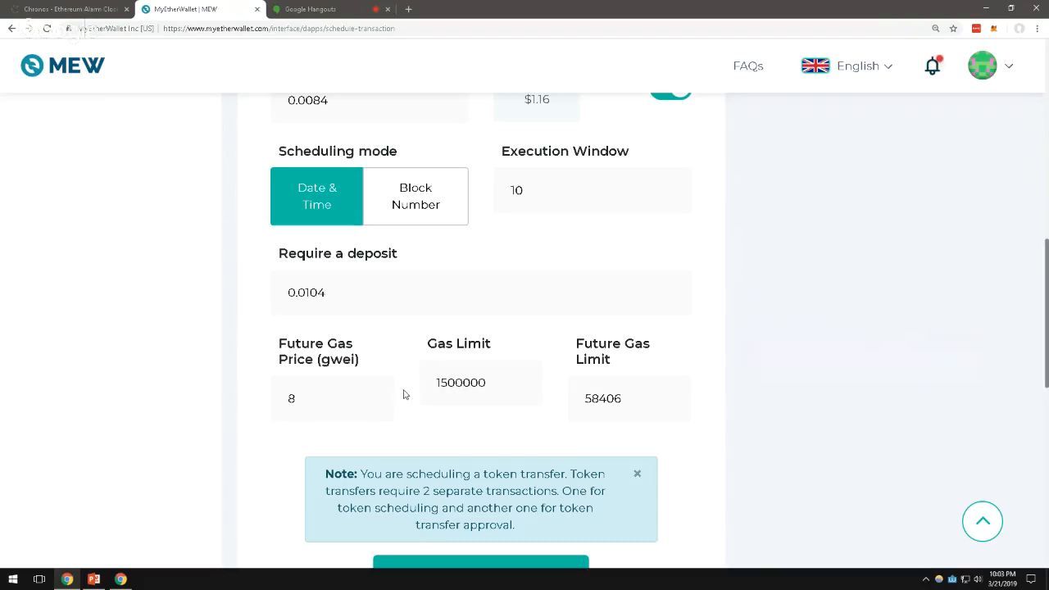
{"action": "scroll", "coordinate": [421, 371], "scroll_direction": "down", "scroll_amount": 1}
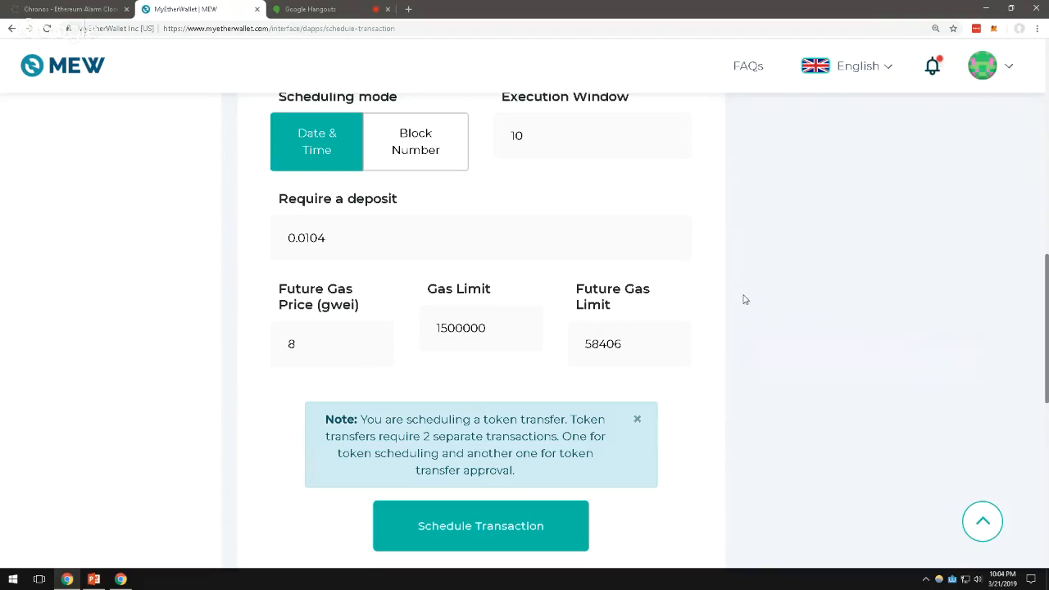
{"action": "scroll", "coordinate": [690, 305], "scroll_direction": "down", "scroll_amount": 1}
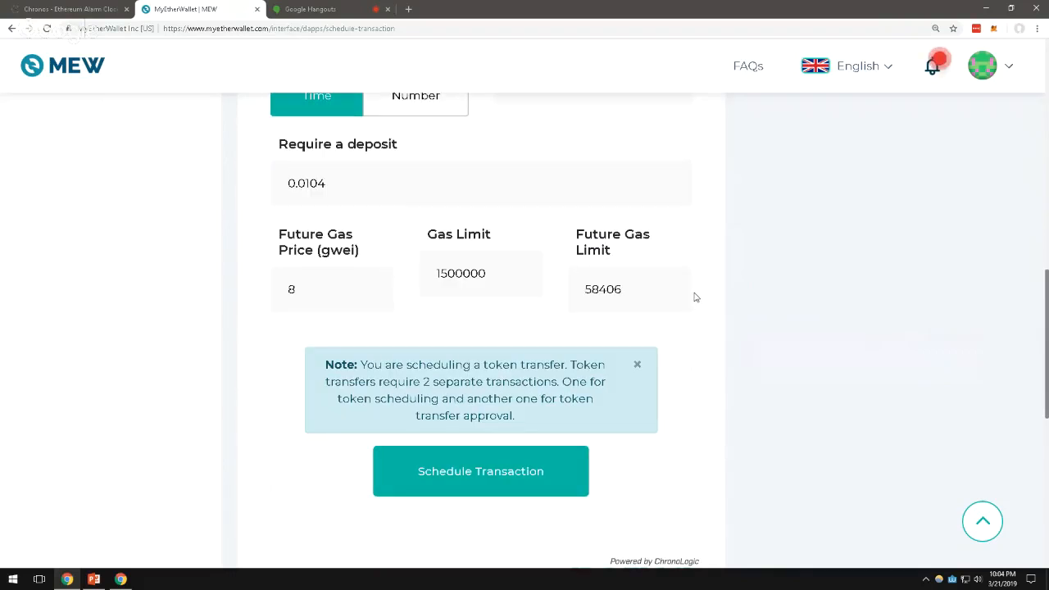
{"action": "scroll", "coordinate": [684, 289], "scroll_direction": "down", "scroll_amount": 1}
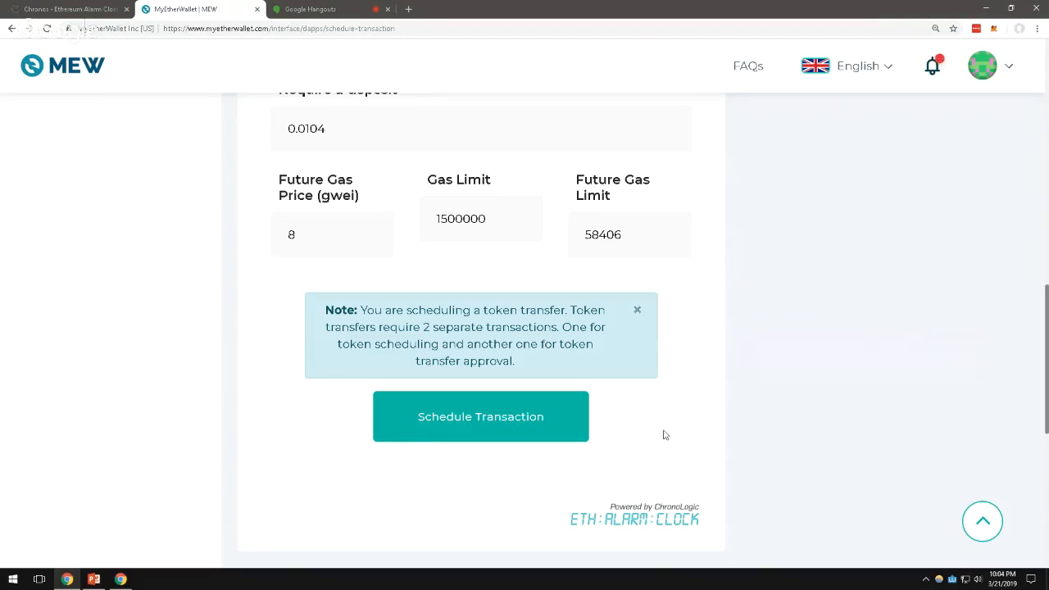
- Submit the scheduled transaction, confirm and send it, and dismiss the resulting notices
{"action": "scroll", "coordinate": [655, 433], "scroll_direction": "up", "scroll_amount": 10}
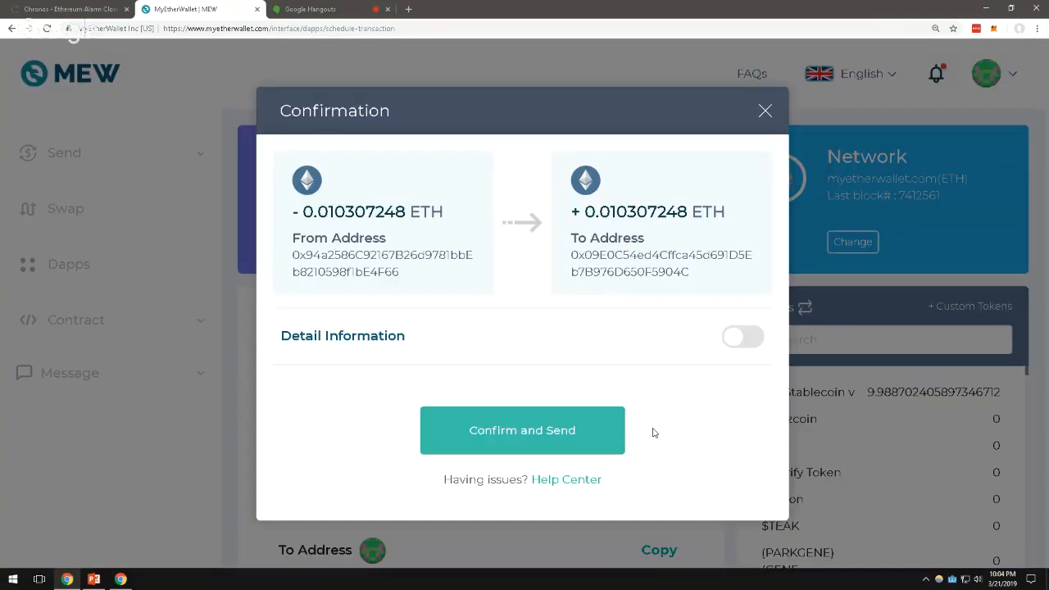
{"action": "left_click", "coordinate": [539, 439]}
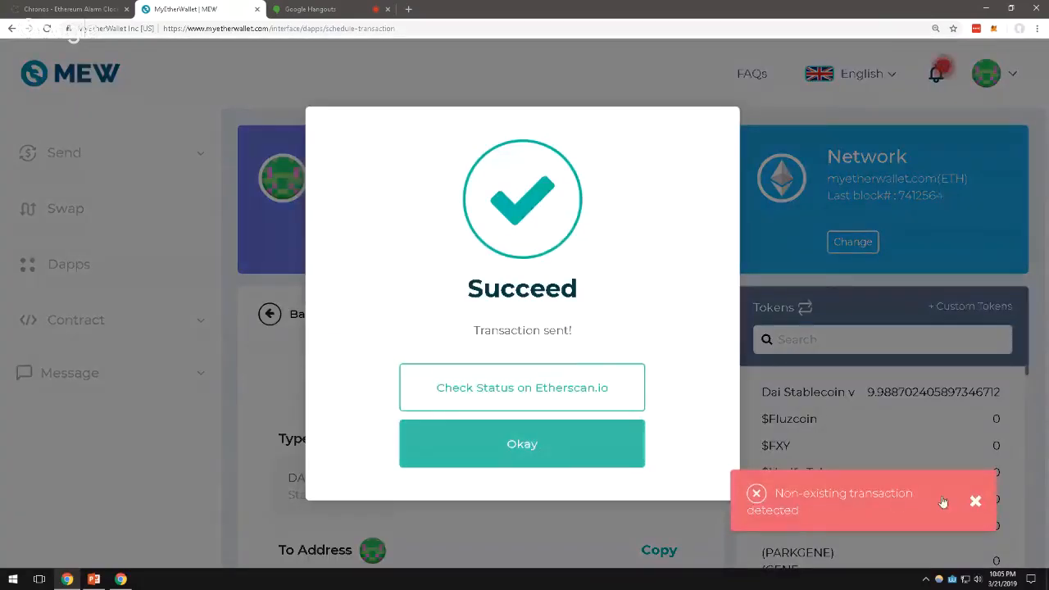
{"action": "left_click", "coordinate": [975, 500]}
{"action": "left_click", "coordinate": [566, 459]}
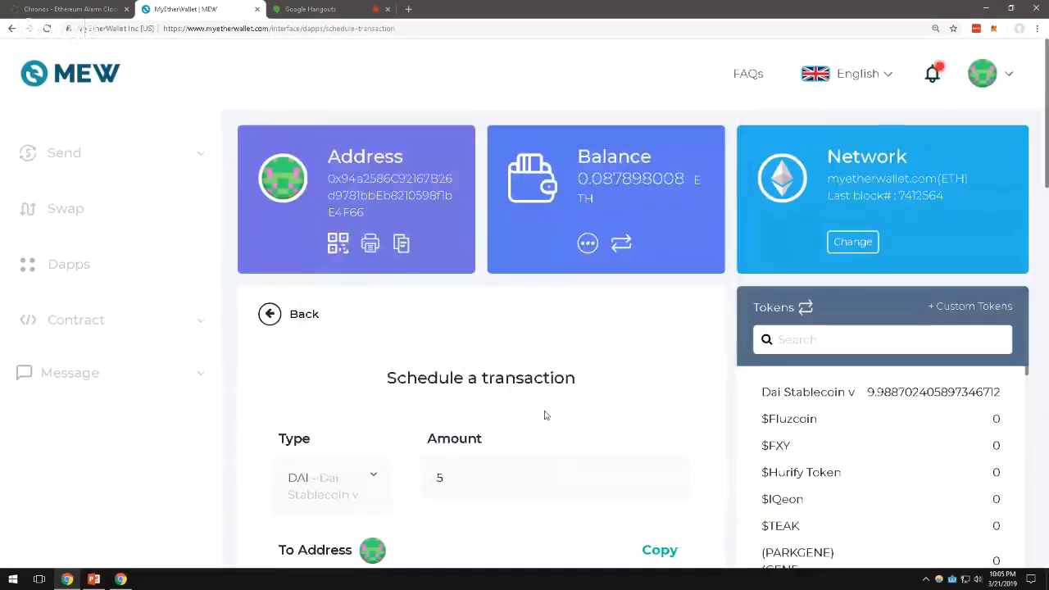
- Resubmit the 5 DAI scheduled transaction, turning on the confirmation's detail information before confirming and sending it
{"action": "scroll", "coordinate": [546, 410], "scroll_direction": "down", "scroll_amount": 3}
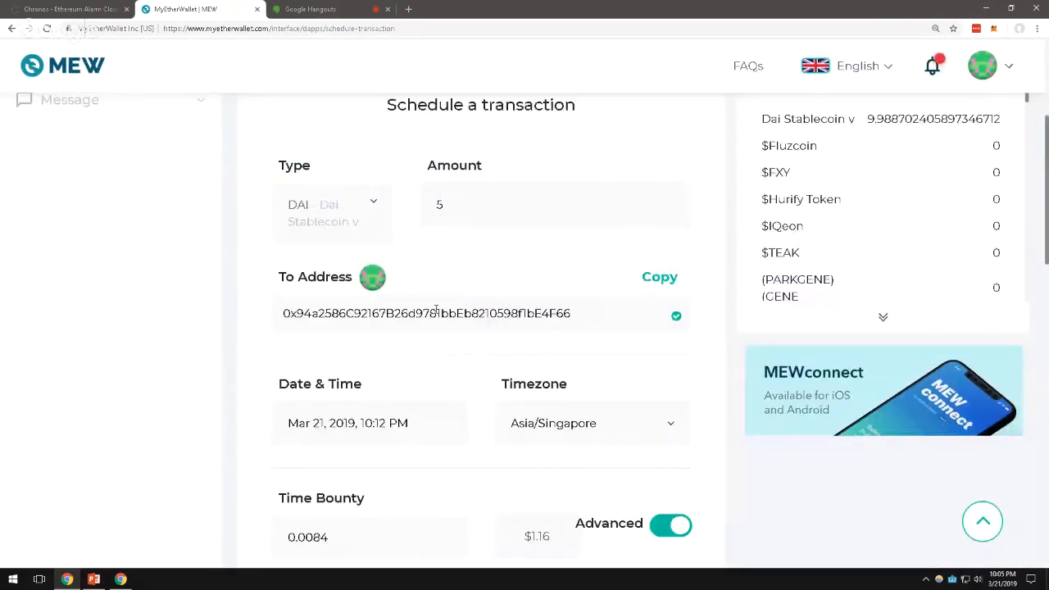
{"action": "scroll", "coordinate": [264, 287], "scroll_direction": "down", "scroll_amount": 1}
{"action": "scroll", "coordinate": [263, 279], "scroll_direction": "down", "scroll_amount": 7}
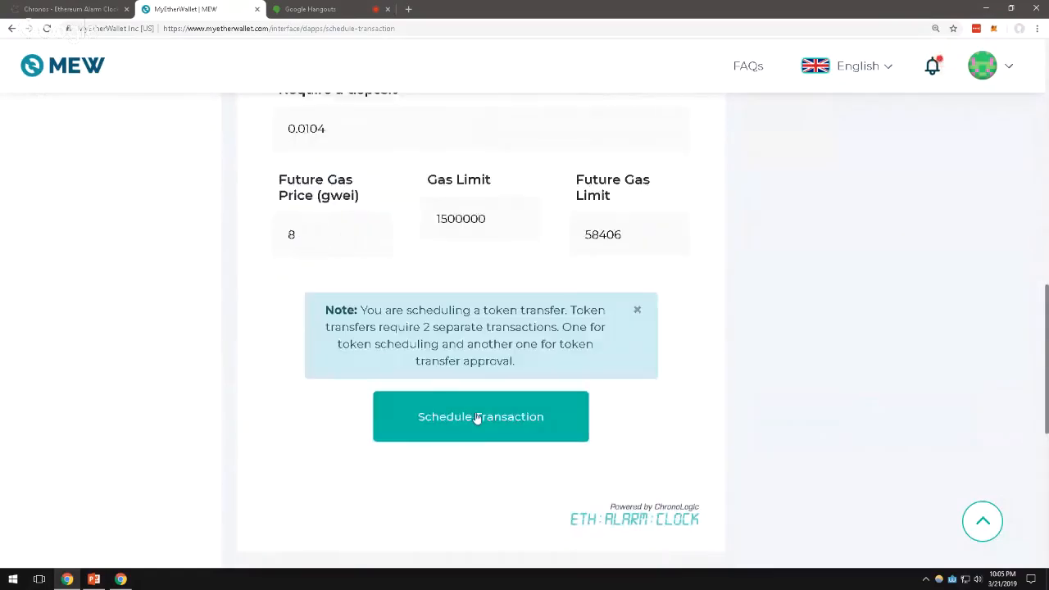
{"action": "scroll", "coordinate": [480, 414], "scroll_direction": "up", "scroll_amount": 7}
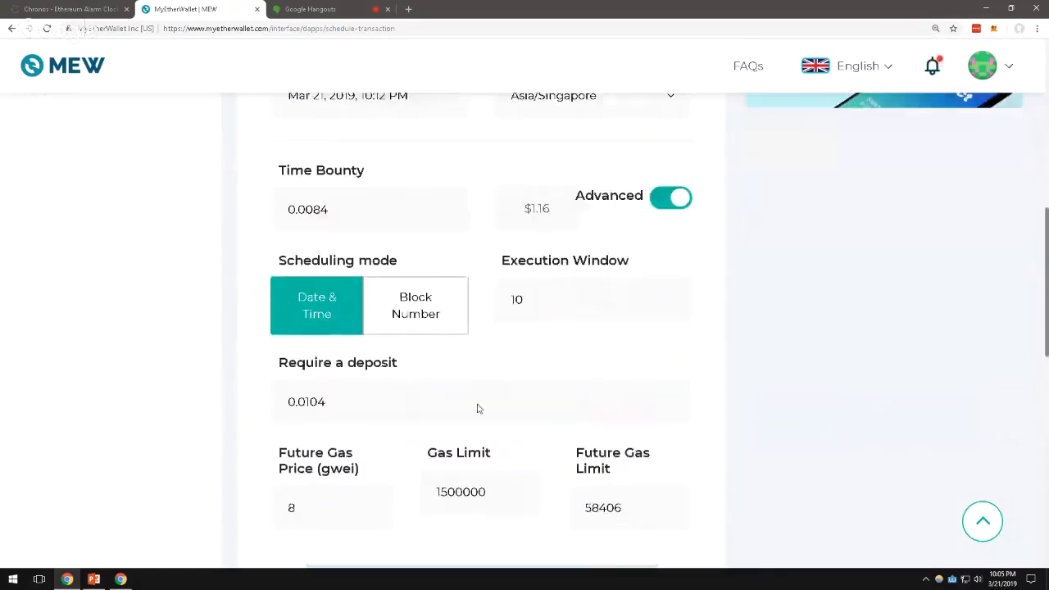
{"action": "scroll", "coordinate": [479, 403], "scroll_direction": "up", "scroll_amount": 1}
{"action": "scroll", "coordinate": [478, 403], "scroll_direction": "down", "scroll_amount": 8}
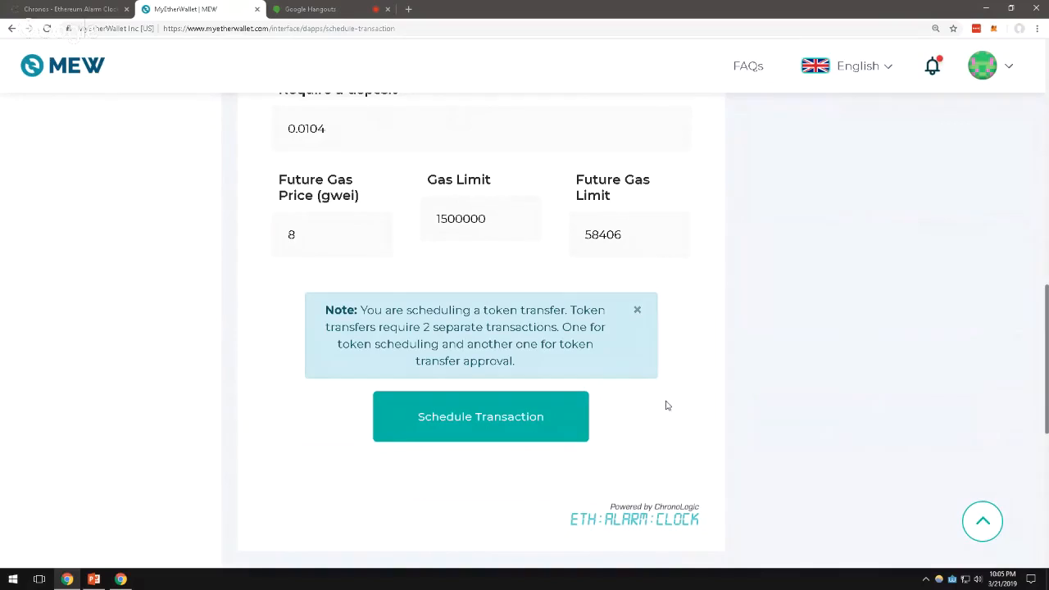
{"action": "left_click", "coordinate": [553, 415]}
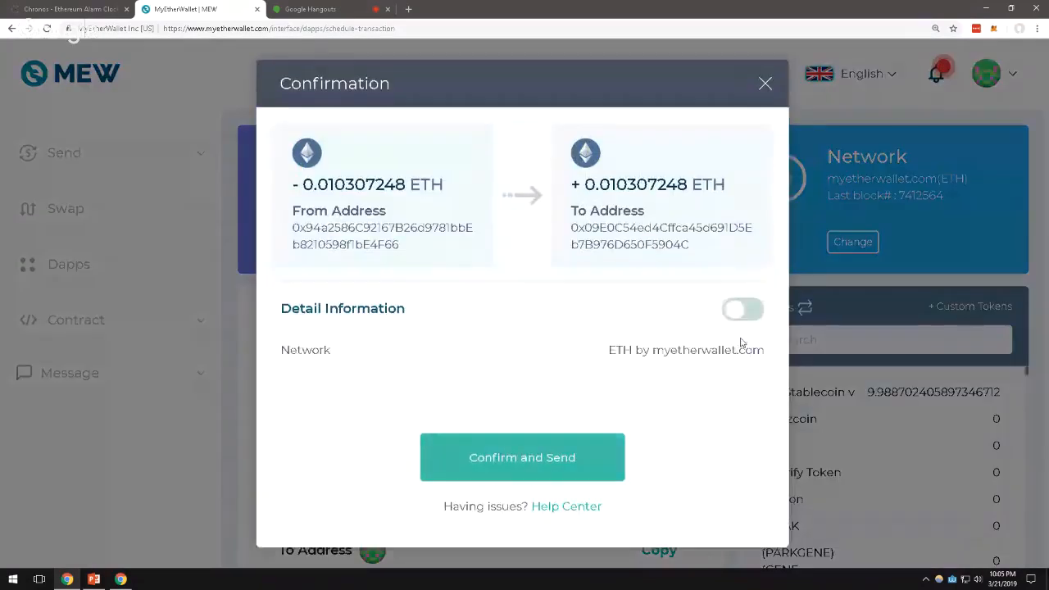
{"action": "left_click", "coordinate": [742, 310]}
{"action": "scroll", "coordinate": [555, 349], "scroll_direction": "down", "scroll_amount": 2}
{"action": "left_click", "coordinate": [543, 467]}
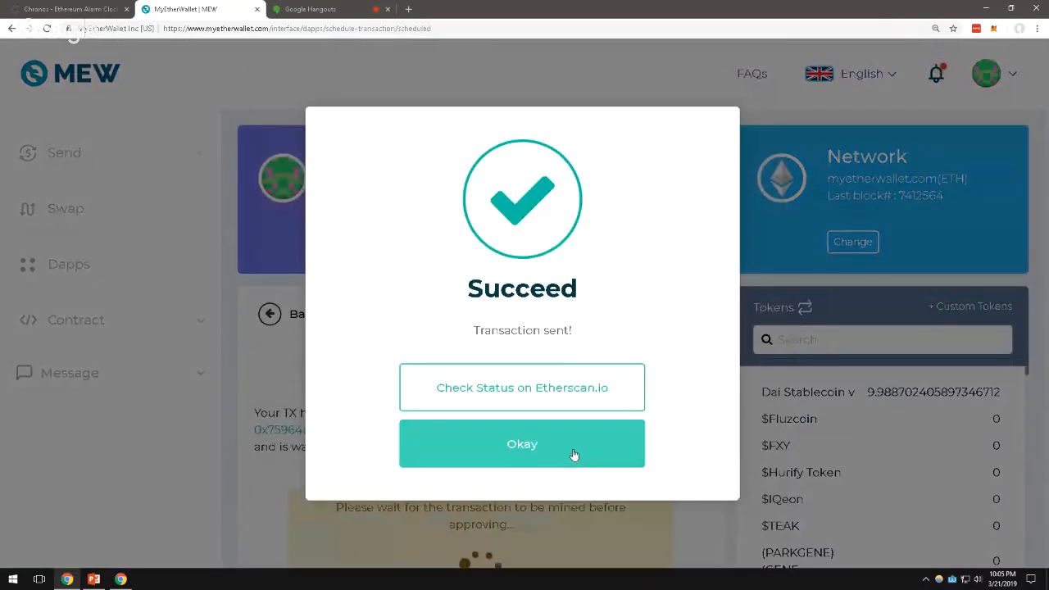
{"action": "left_click", "coordinate": [544, 453]}
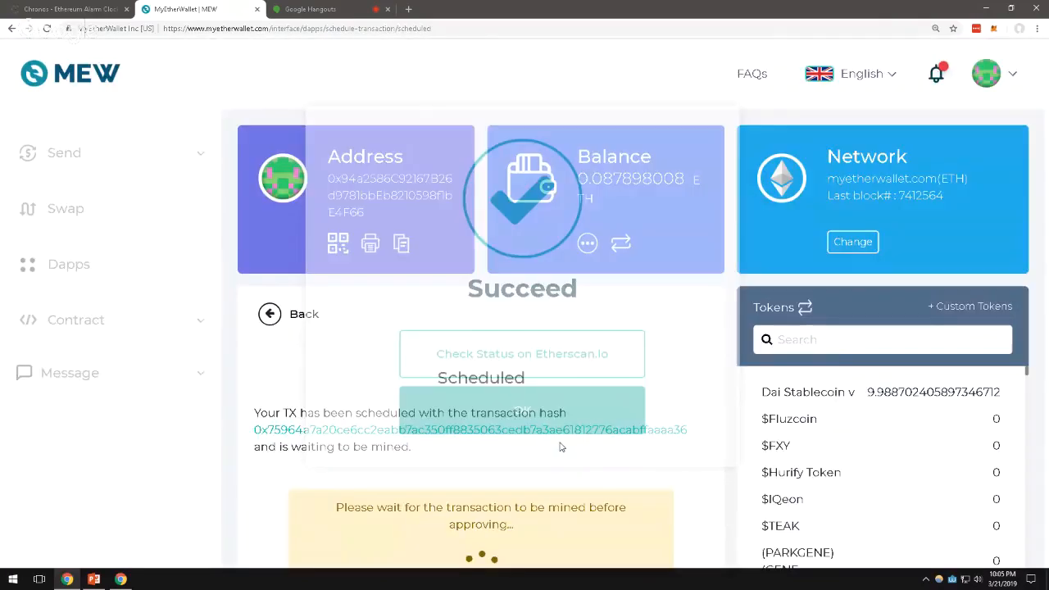
- Open the scheduled transaction's hash link in a new tab and examine its status and approval status on the Chrono Logic page
{"action": "scroll", "coordinate": [623, 443], "scroll_direction": "down", "scroll_amount": 2}
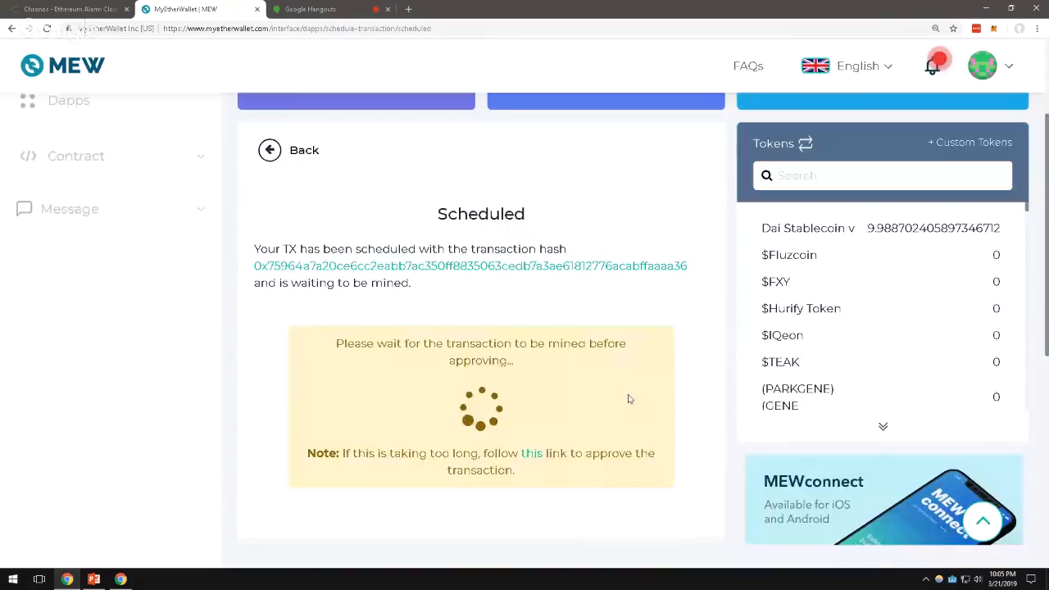
{"action": "scroll", "coordinate": [79, 467], "scroll_direction": "down", "scroll_amount": 2}
{"action": "scroll", "coordinate": [79, 466], "scroll_direction": "up", "scroll_amount": 2}
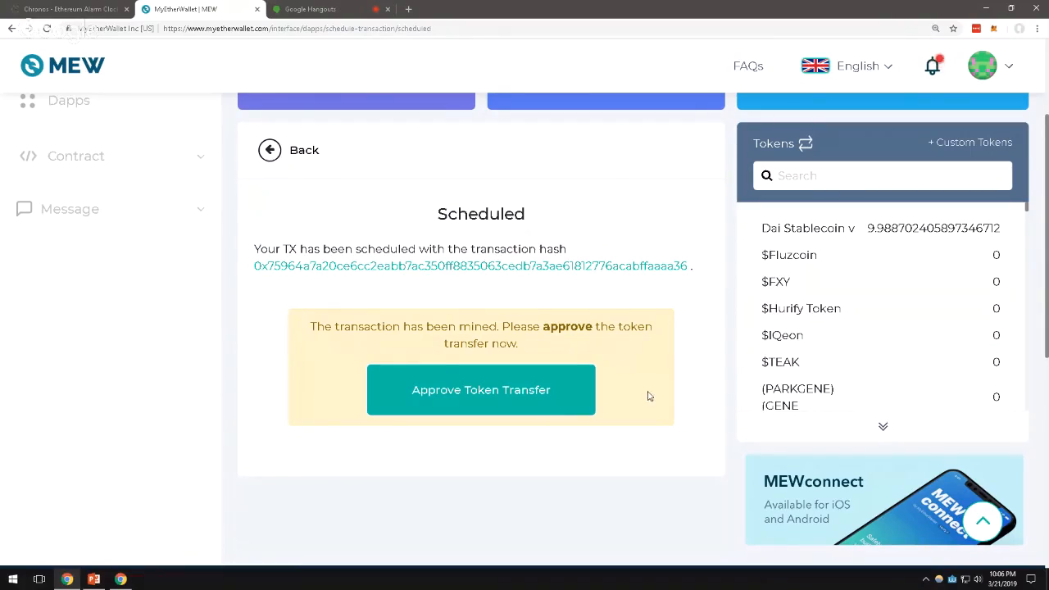
{"action": "scroll", "coordinate": [713, 370], "scroll_direction": "down", "scroll_amount": 1}
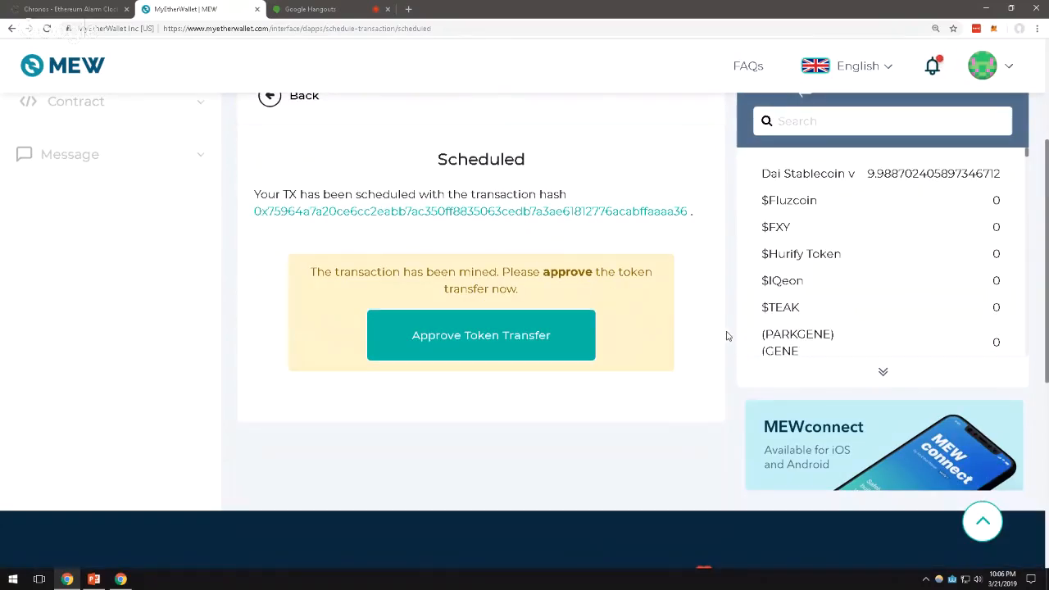
{"action": "scroll", "coordinate": [727, 336], "scroll_direction": "up", "scroll_amount": 1}
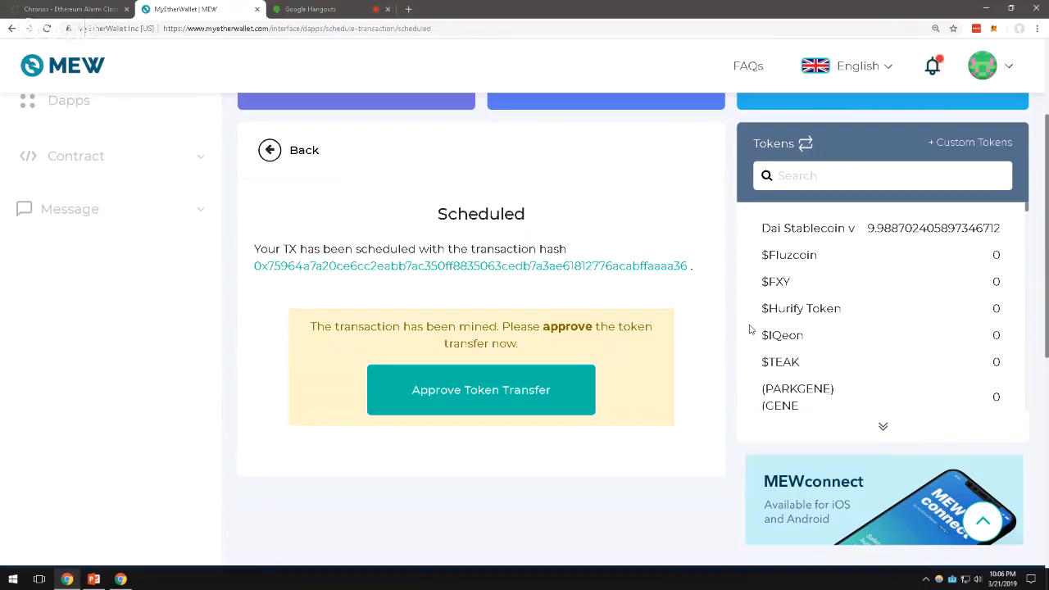
{"action": "middle_click", "coordinate": [640, 267]}
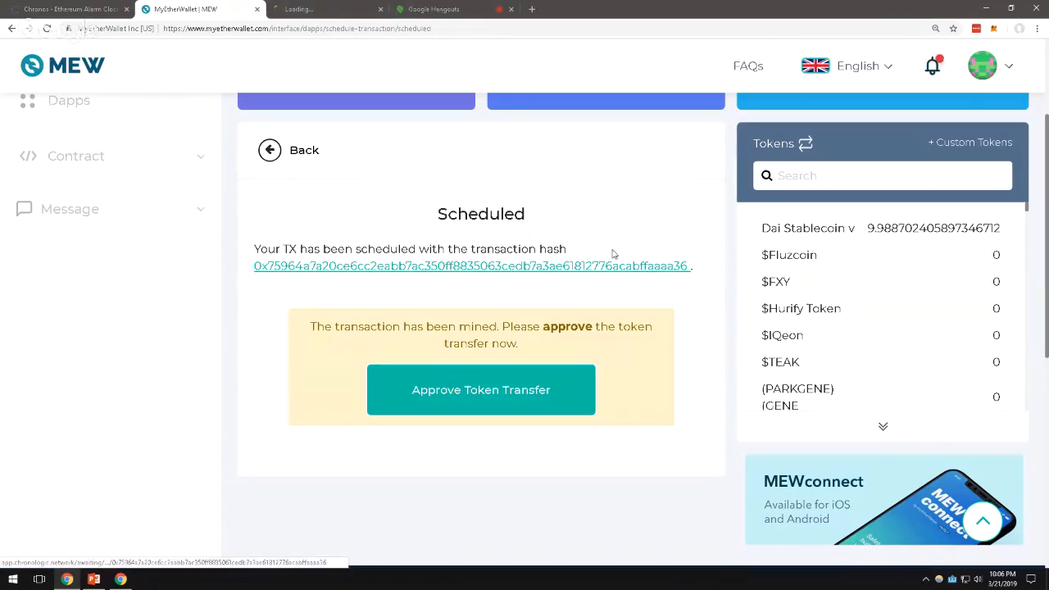
{"action": "left_click", "coordinate": [287, 8]}
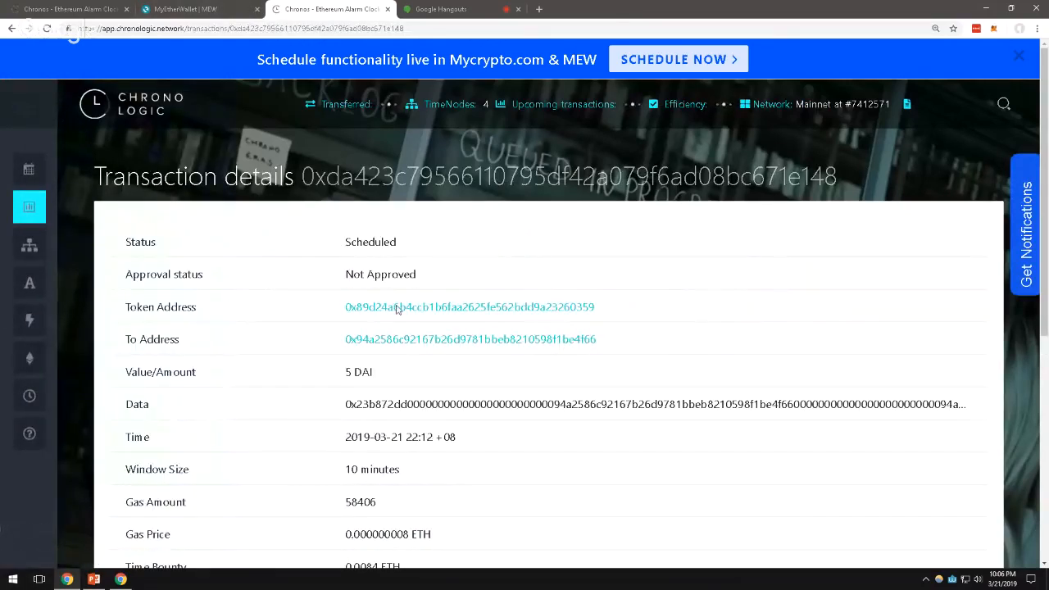
{"action": "scroll", "coordinate": [398, 310], "scroll_direction": "down", "scroll_amount": 2}
{"action": "scroll", "coordinate": [398, 311], "scroll_direction": "up", "scroll_amount": 2}
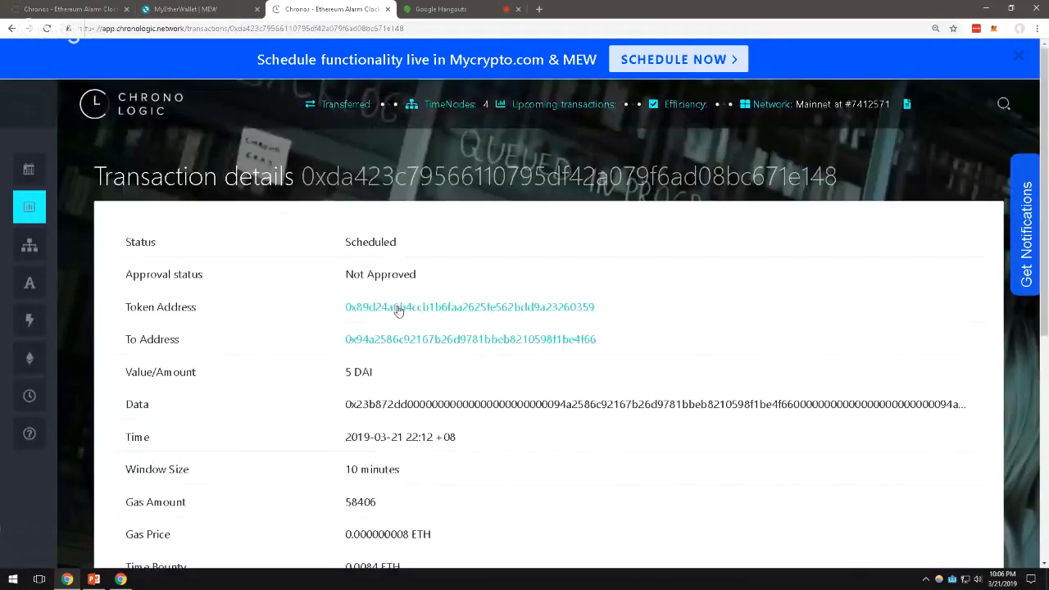
- Examine the earlier 1 DAI transaction's details on its Chrono Logic page, including its status, deposit and cancellation conditions
{"action": "left_click", "coordinate": [107, 7]}
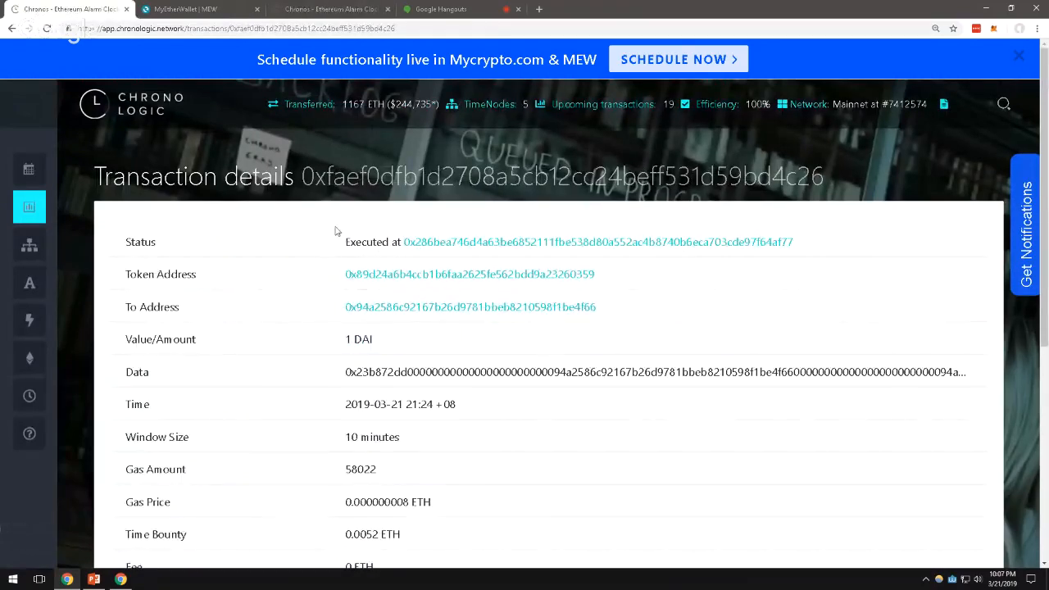
{"action": "scroll", "coordinate": [335, 232], "scroll_direction": "down", "scroll_amount": 1}
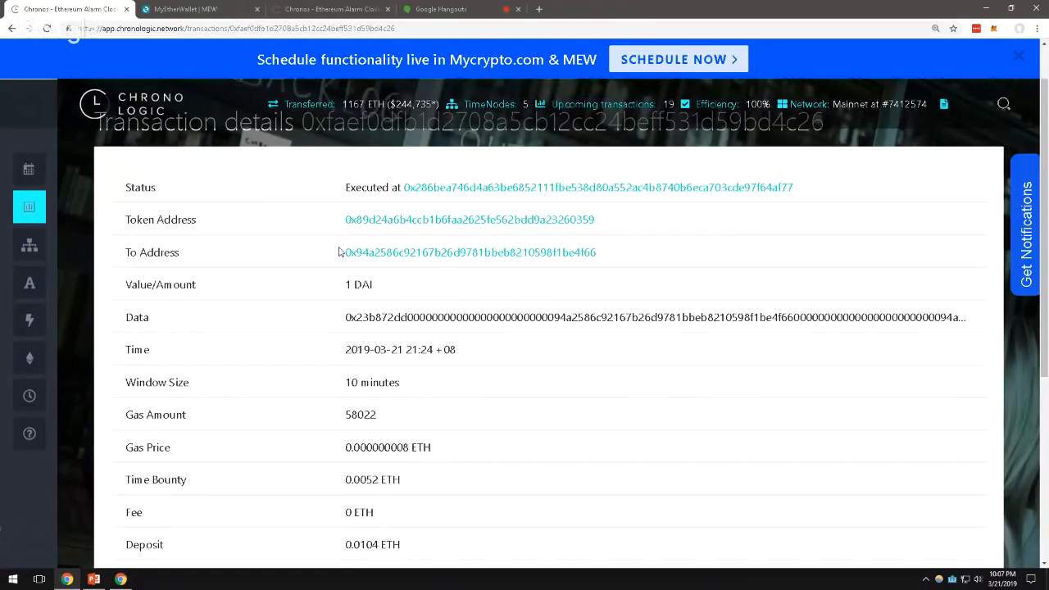
{"action": "scroll", "coordinate": [339, 237], "scroll_direction": "down", "scroll_amount": 1}
{"action": "scroll", "coordinate": [339, 234], "scroll_direction": "down", "scroll_amount": 1}
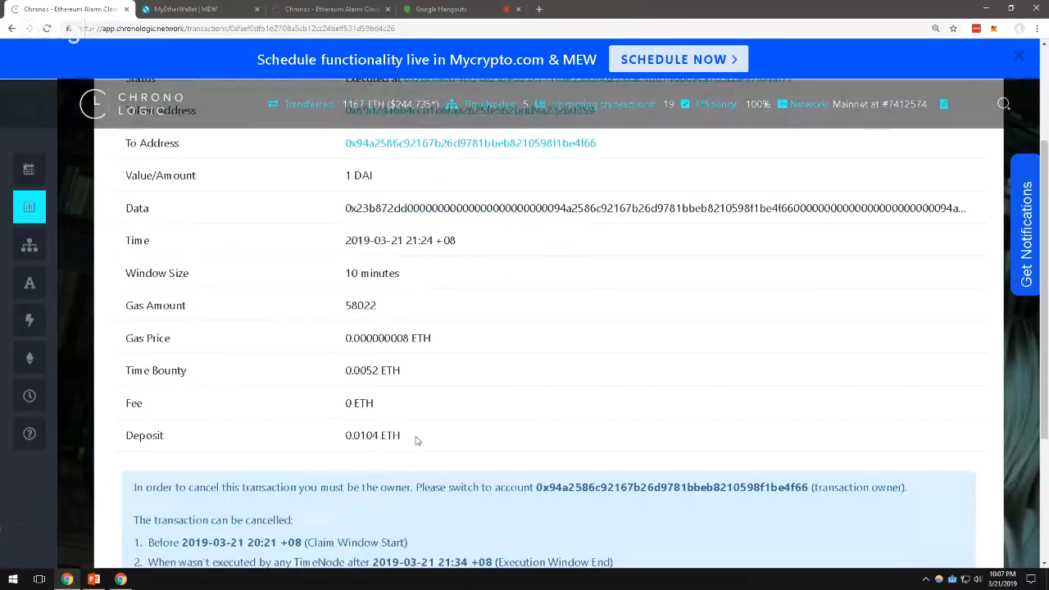
{"action": "scroll", "coordinate": [455, 419], "scroll_direction": "down", "scroll_amount": 4}
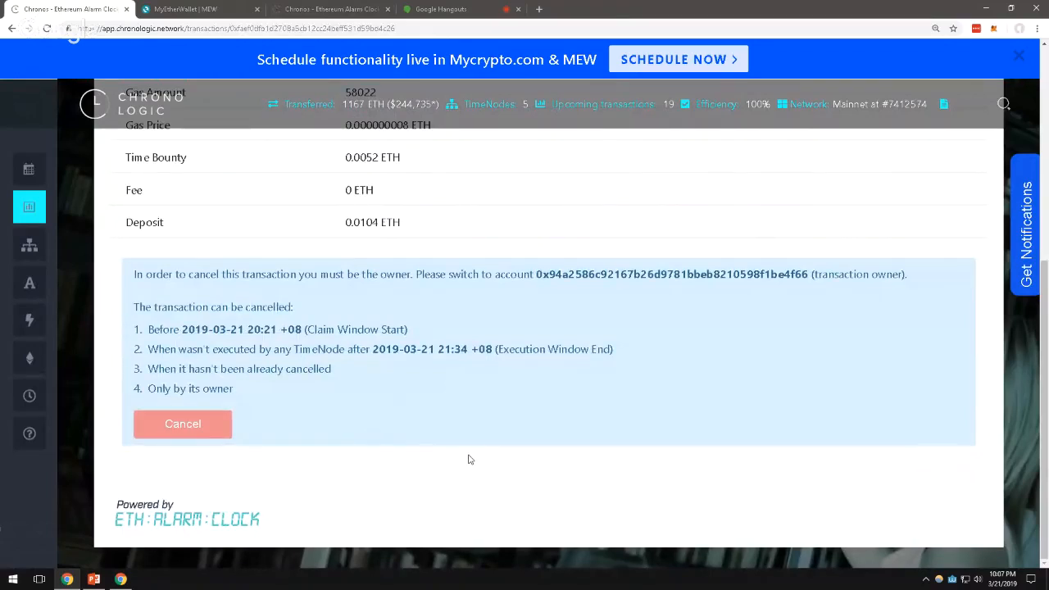
{"action": "scroll", "coordinate": [469, 459], "scroll_direction": "up", "scroll_amount": 4}
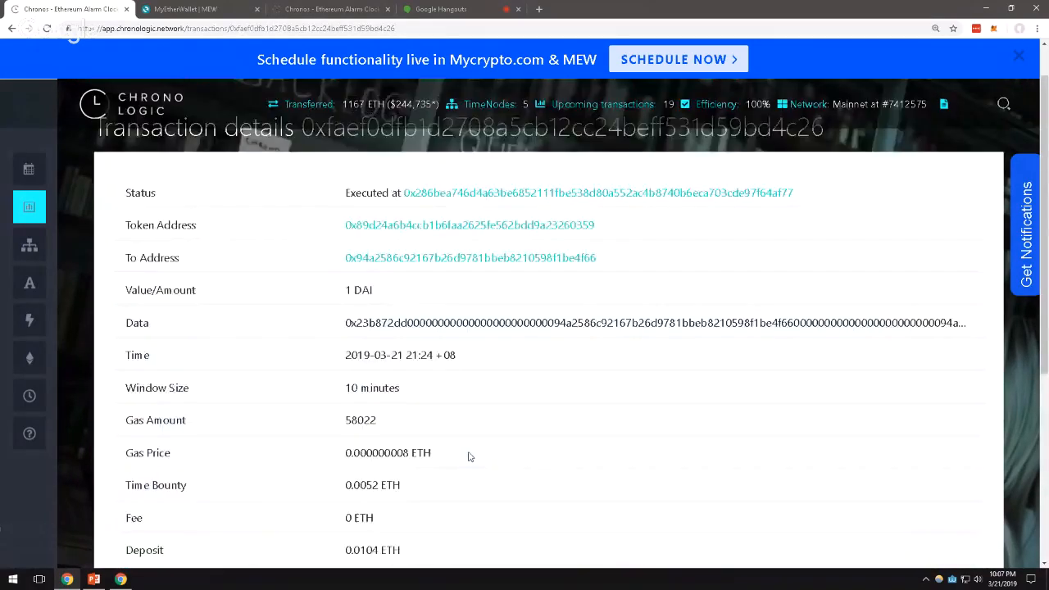
{"action": "scroll", "coordinate": [471, 456], "scroll_direction": "up", "scroll_amount": 1}
- Return to MyEtherWallet and approve the token transfer, confirming and sending the approval transaction
{"action": "left_click", "coordinate": [193, 6]}
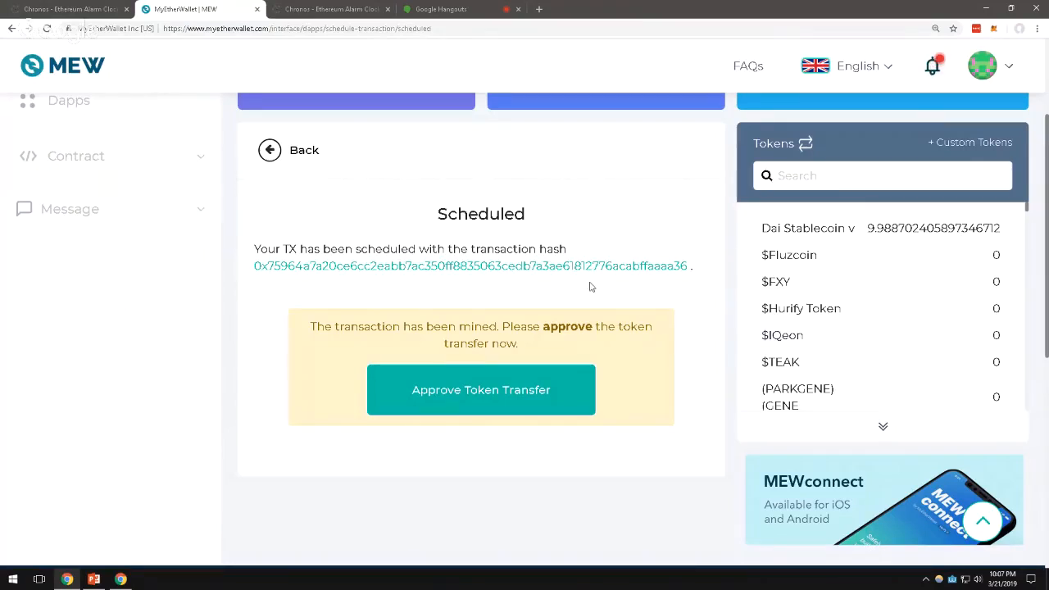
{"action": "left_click", "coordinate": [408, 382]}
{"action": "scroll", "coordinate": [553, 388], "scroll_direction": "down", "scroll_amount": 1}
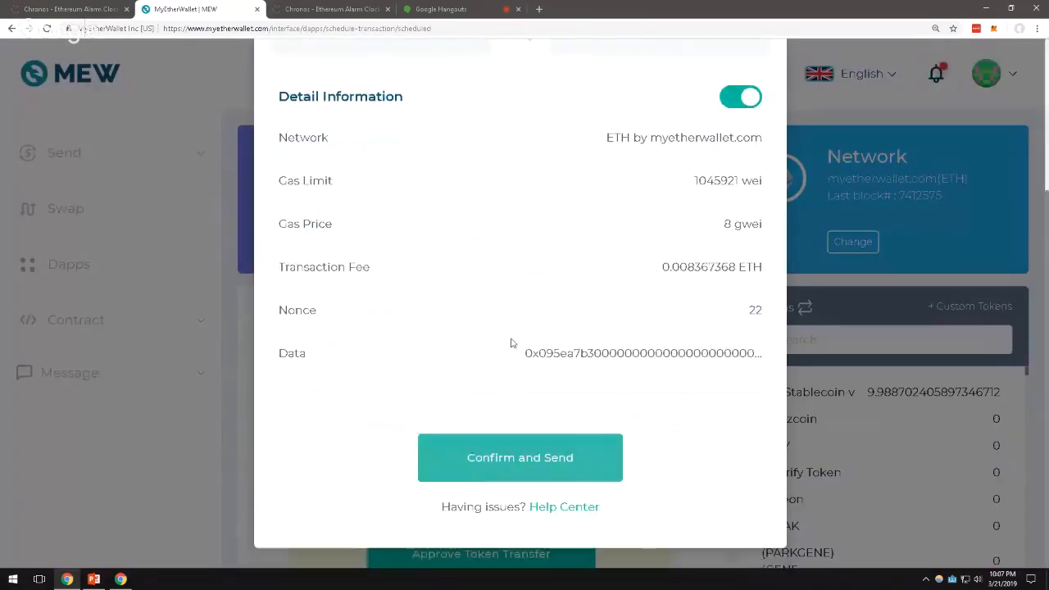
{"action": "left_click", "coordinate": [543, 465]}
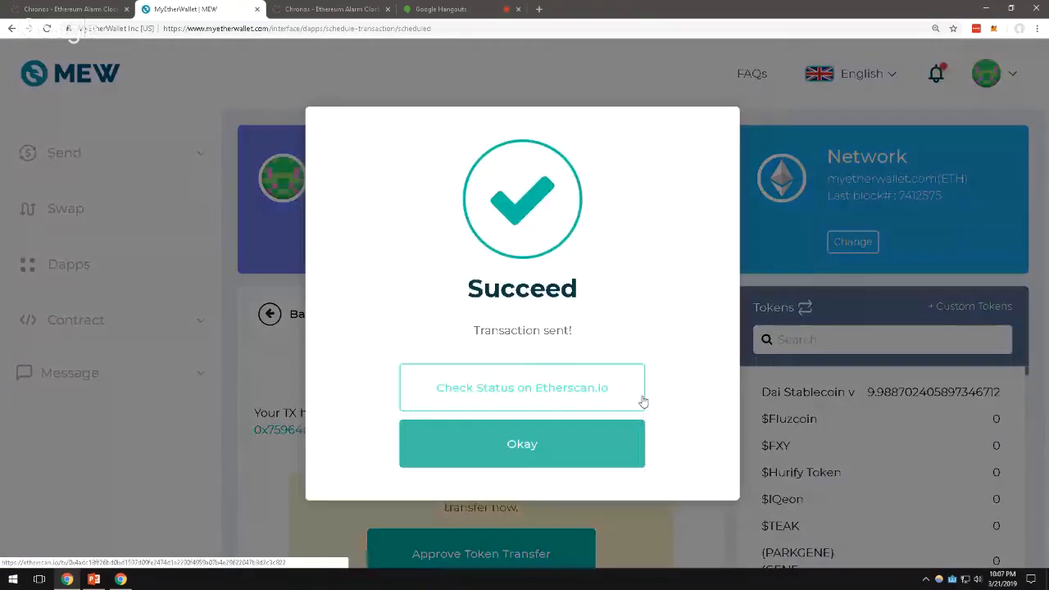
{"action": "left_click", "coordinate": [511, 441]}
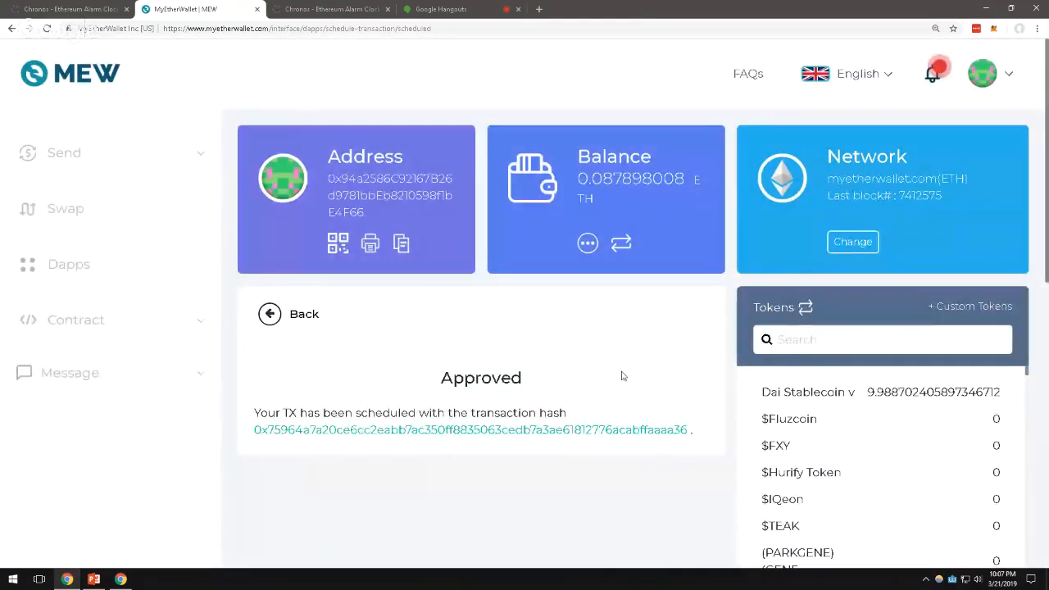
- Expand the newest transaction in the MyEtherWallet notifications and view its hash on Etherscan in a new tab
{"action": "scroll", "coordinate": [628, 368], "scroll_direction": "down", "scroll_amount": 1}
{"action": "scroll", "coordinate": [631, 366], "scroll_direction": "up", "scroll_amount": 1}
{"action": "left_click", "coordinate": [934, 75]}
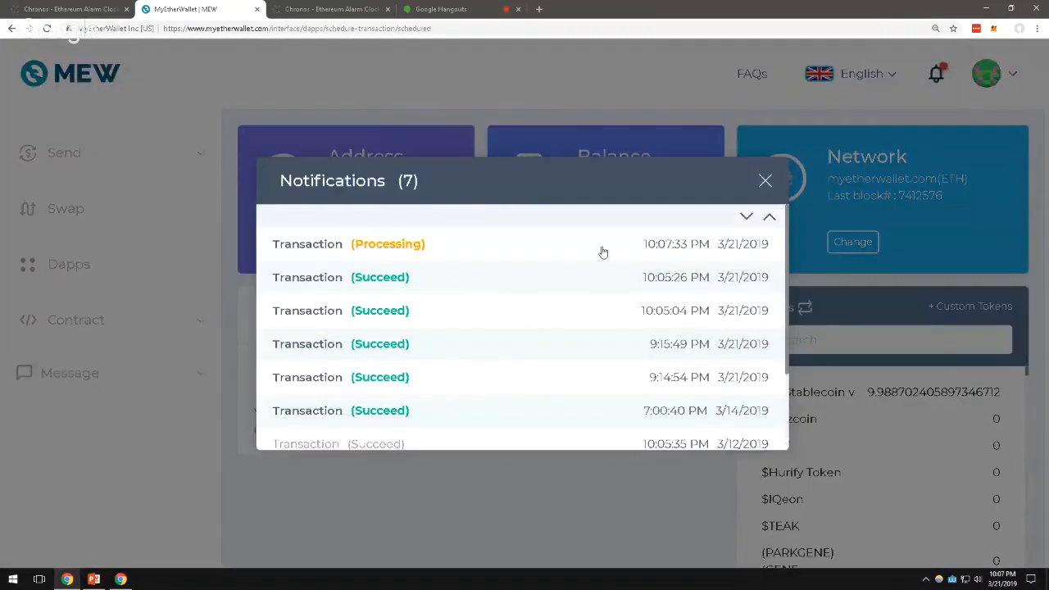
{"action": "left_click", "coordinate": [651, 245]}
{"action": "left_click", "coordinate": [395, 340], "text": "ctrl"}
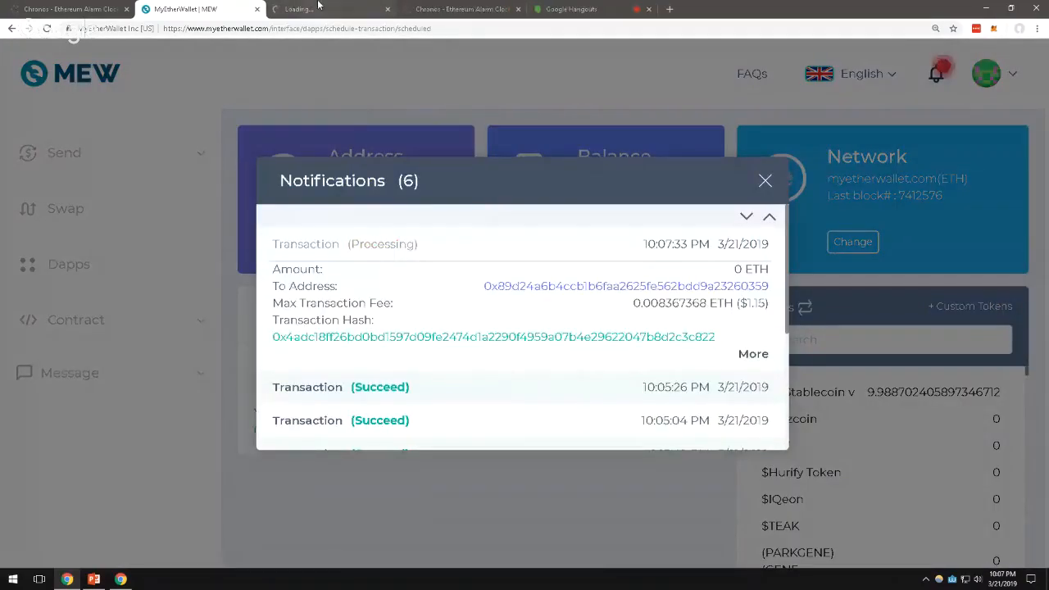
{"action": "left_click", "coordinate": [318, 8]}
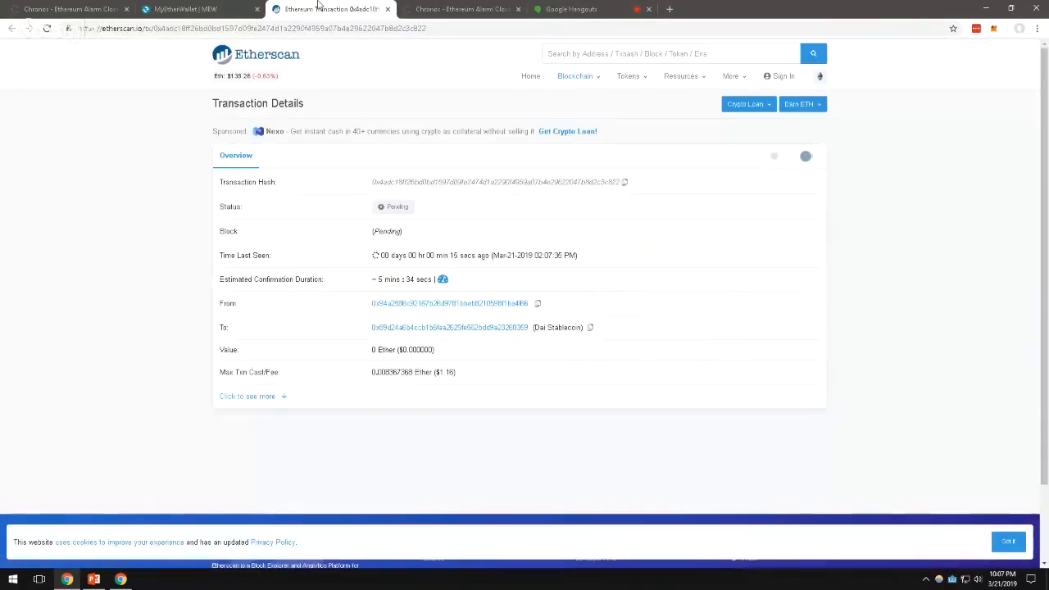
- Check the 5 DAI transaction's approval status on its Chrono Logic page and return to the MyEtherWallet notifications
{"action": "left_click", "coordinate": [227, 16]}
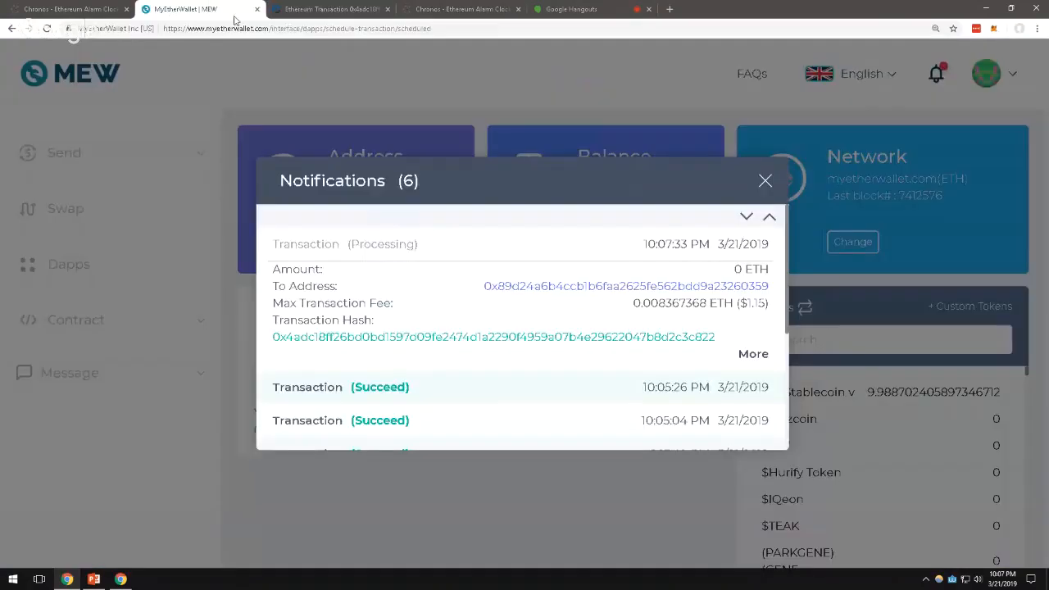
{"action": "left_click", "coordinate": [97, 9]}
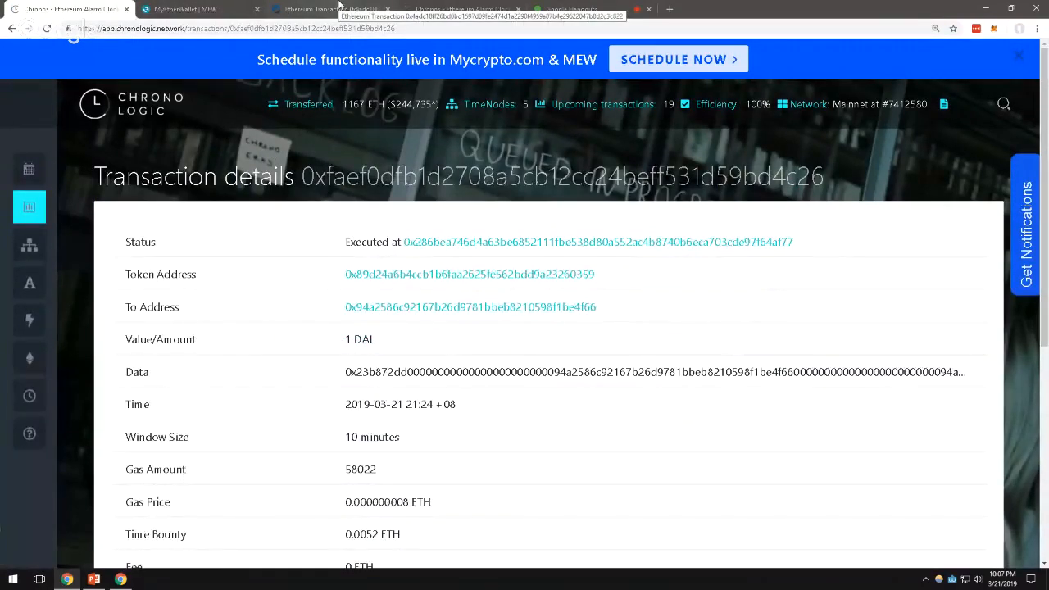
{"action": "left_click", "coordinate": [338, 6]}
{"action": "left_click", "coordinate": [480, 6]}
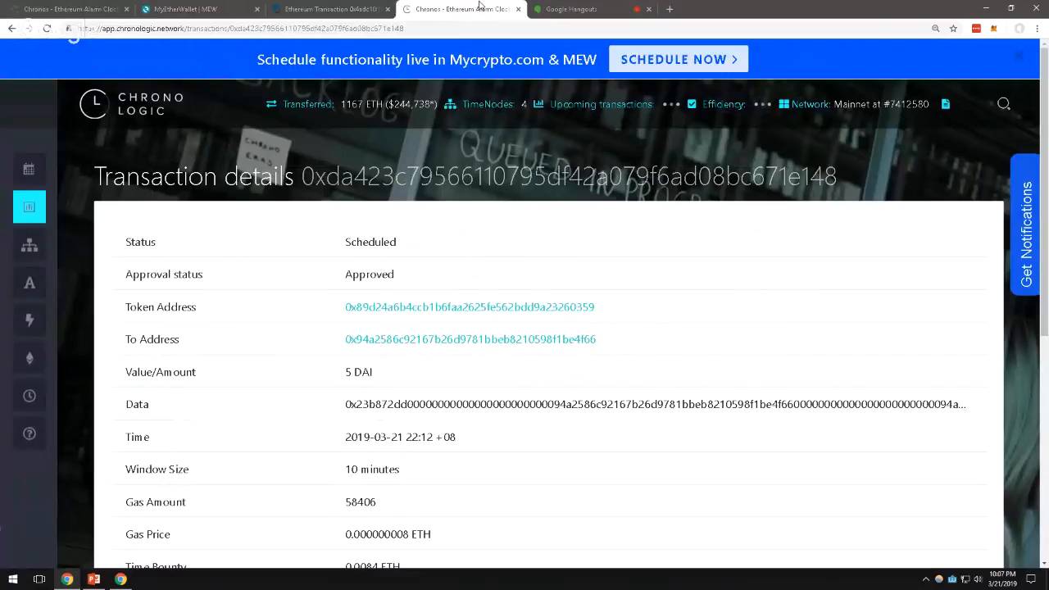
{"action": "left_click", "coordinate": [196, 6]}
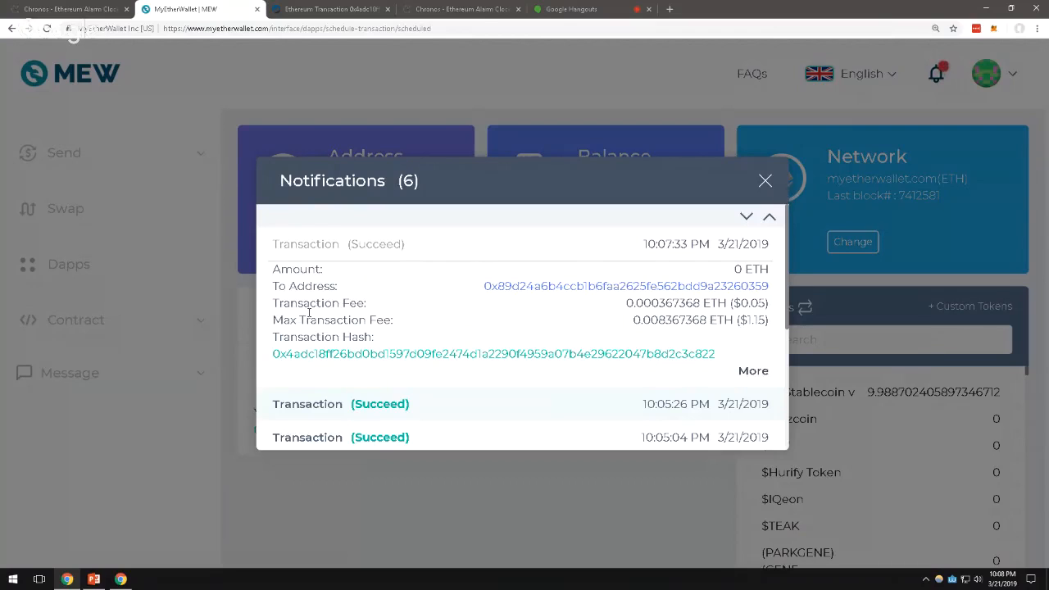
- Switch to the PowerPoint presentation and start the slide show from slide 9
{"action": "left_click", "coordinate": [96, 580]}
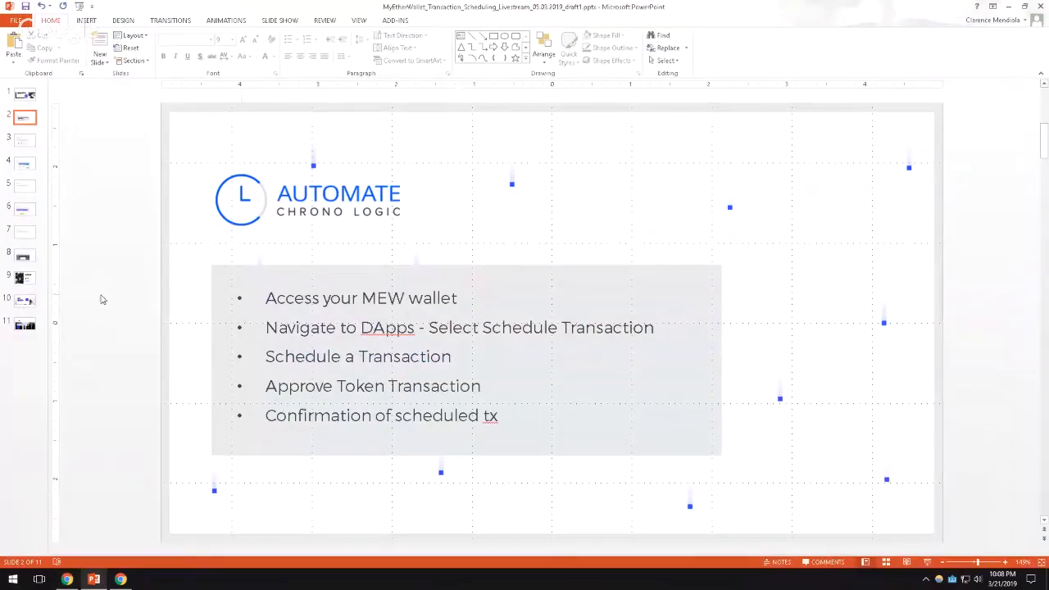
{"action": "left_click", "coordinate": [24, 278]}
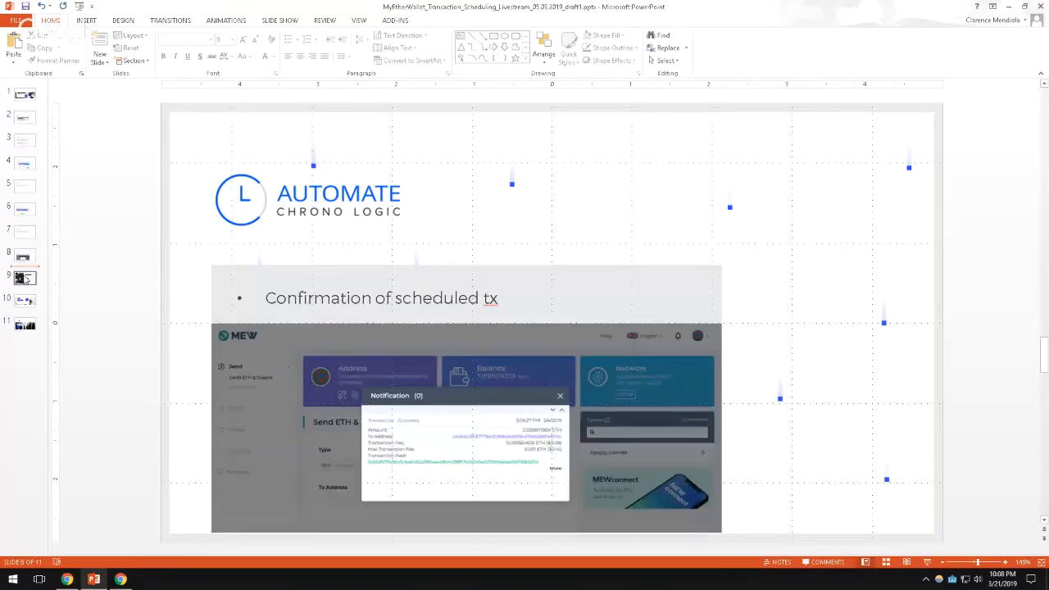
{"action": "key", "text": "shift+F5"}
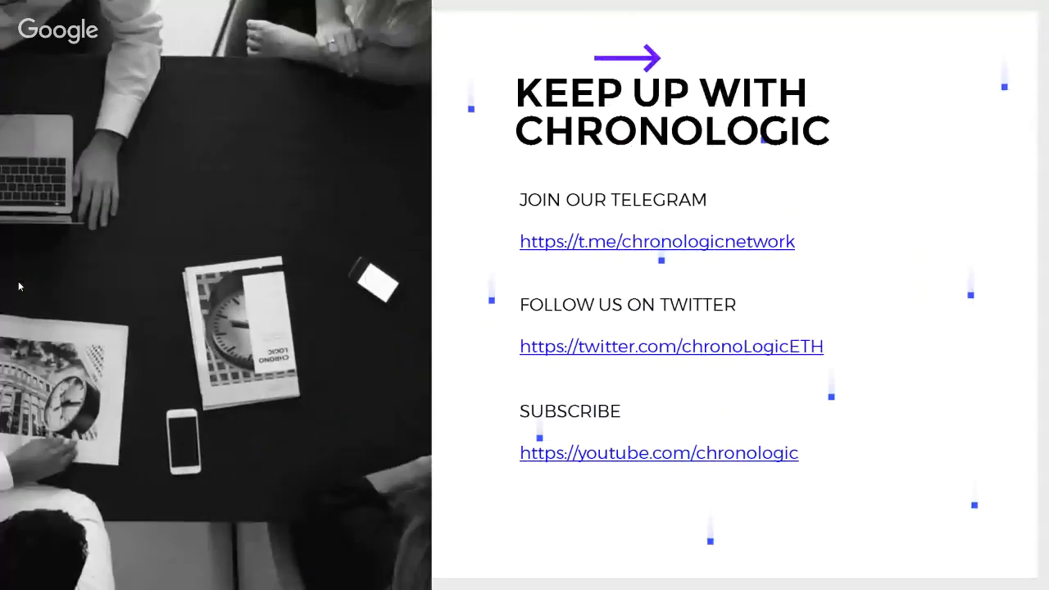